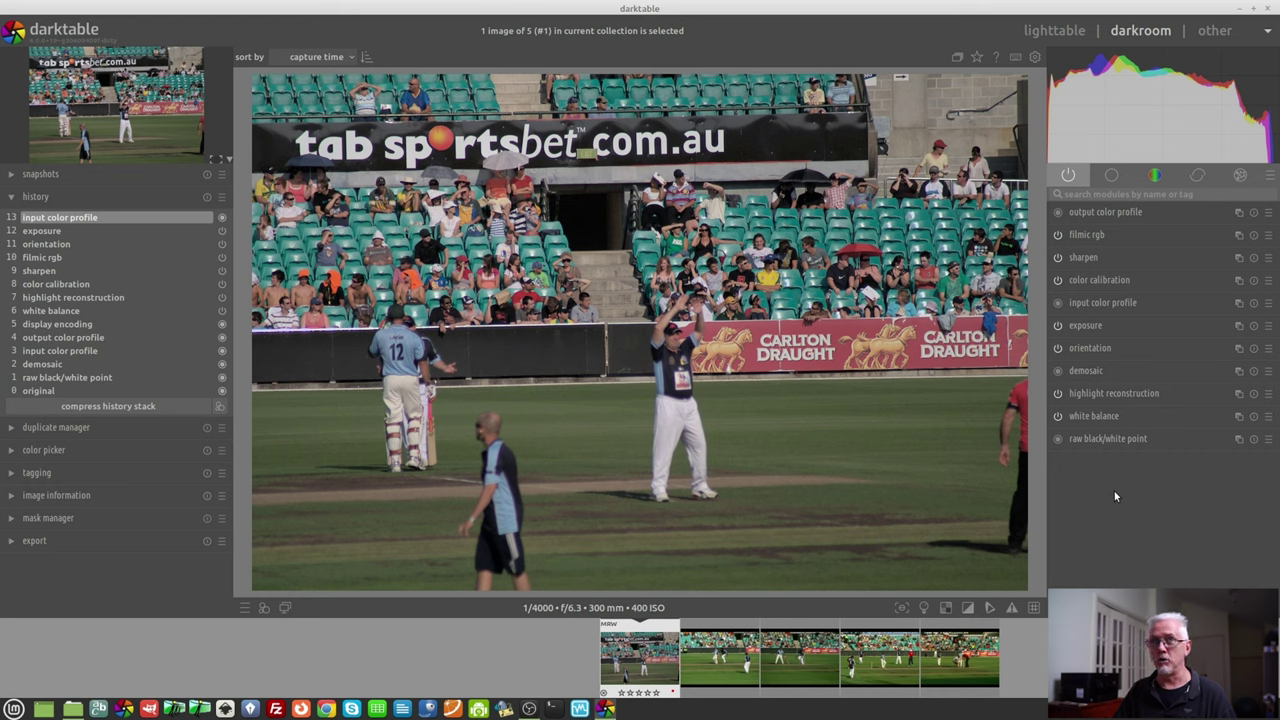
- Turn off the color calibration and filmic rgb modules on the first photo and return to the lighttable
{"action": "left_click", "coordinate": [1058, 281]}
{"action": "left_click", "coordinate": [1058, 234]}
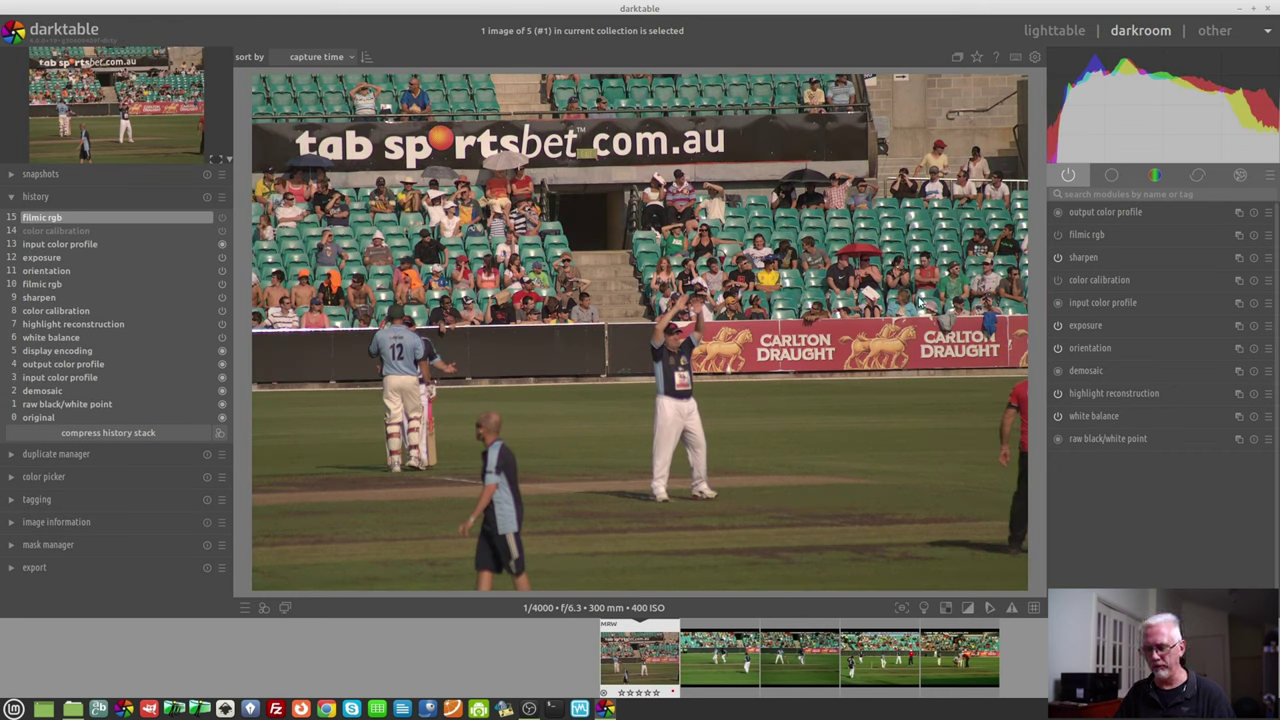
{"action": "key", "text": "l"}
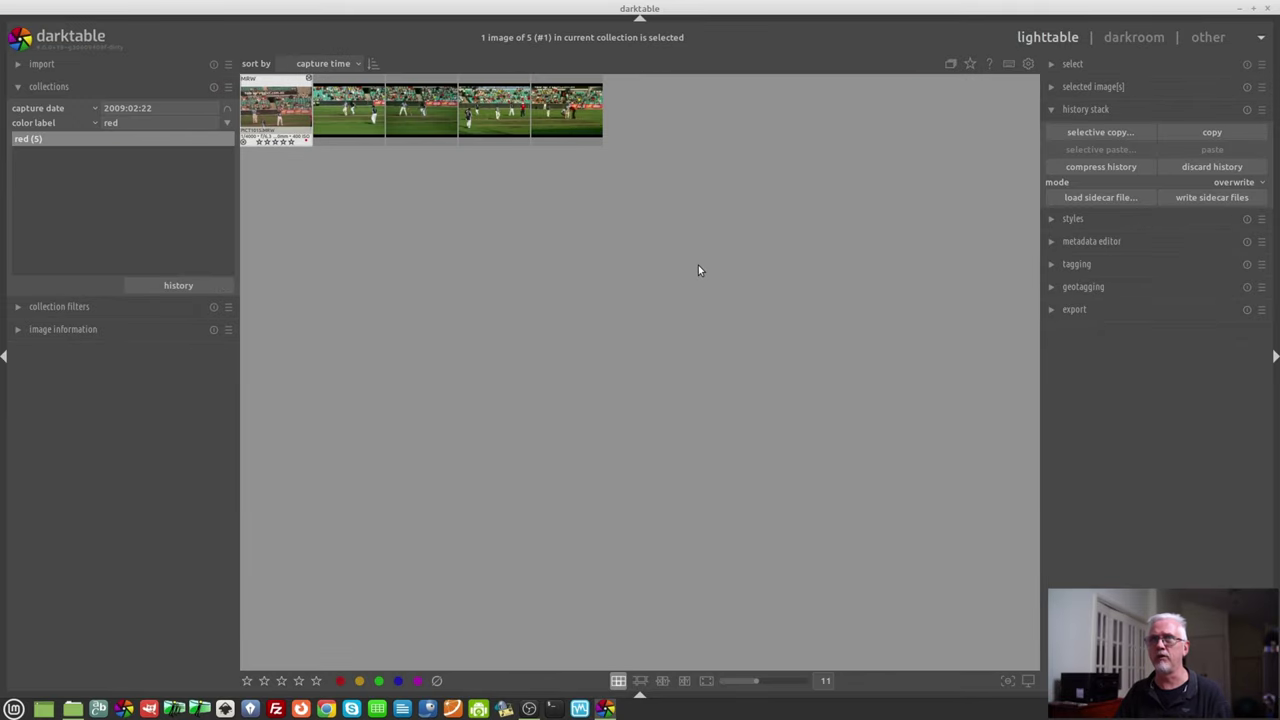
- Selectively copy only filmic rgb and color calibration from the first photo's history stack
{"action": "left_click", "coordinate": [1117, 133]}
{"action": "left_click", "coordinate": [670, 523]}
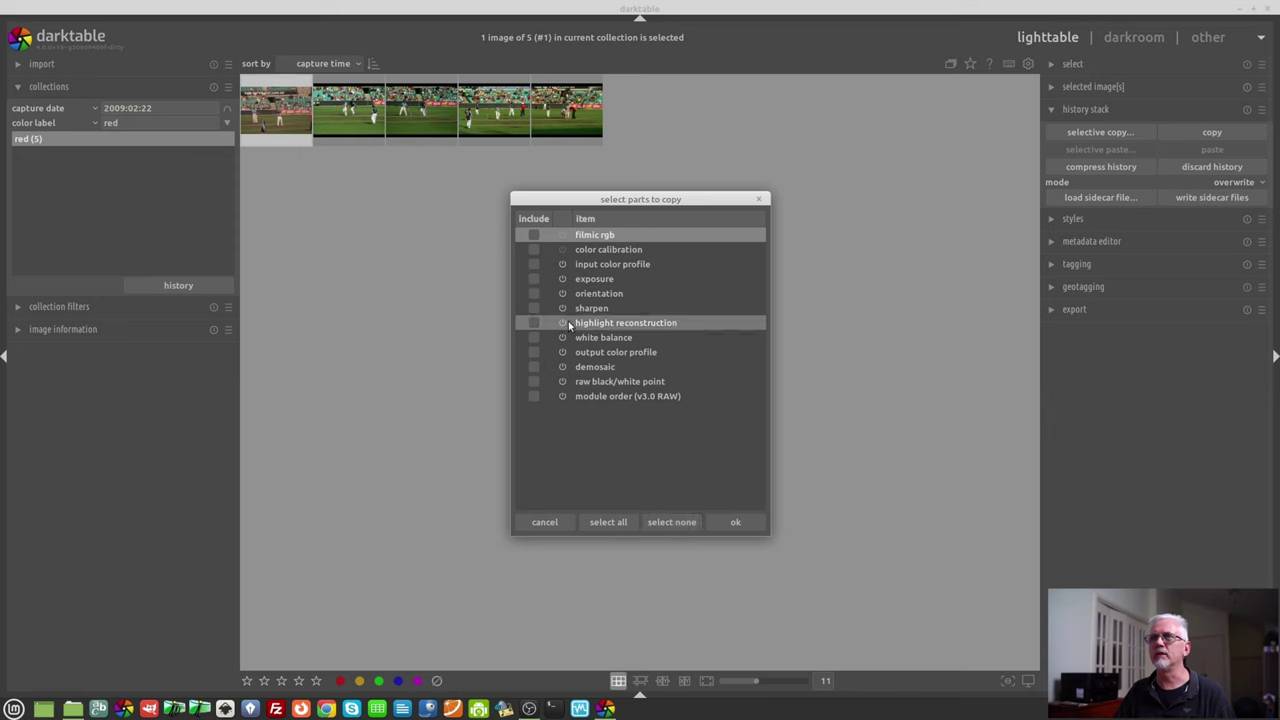
{"action": "left_click", "coordinate": [533, 235]}
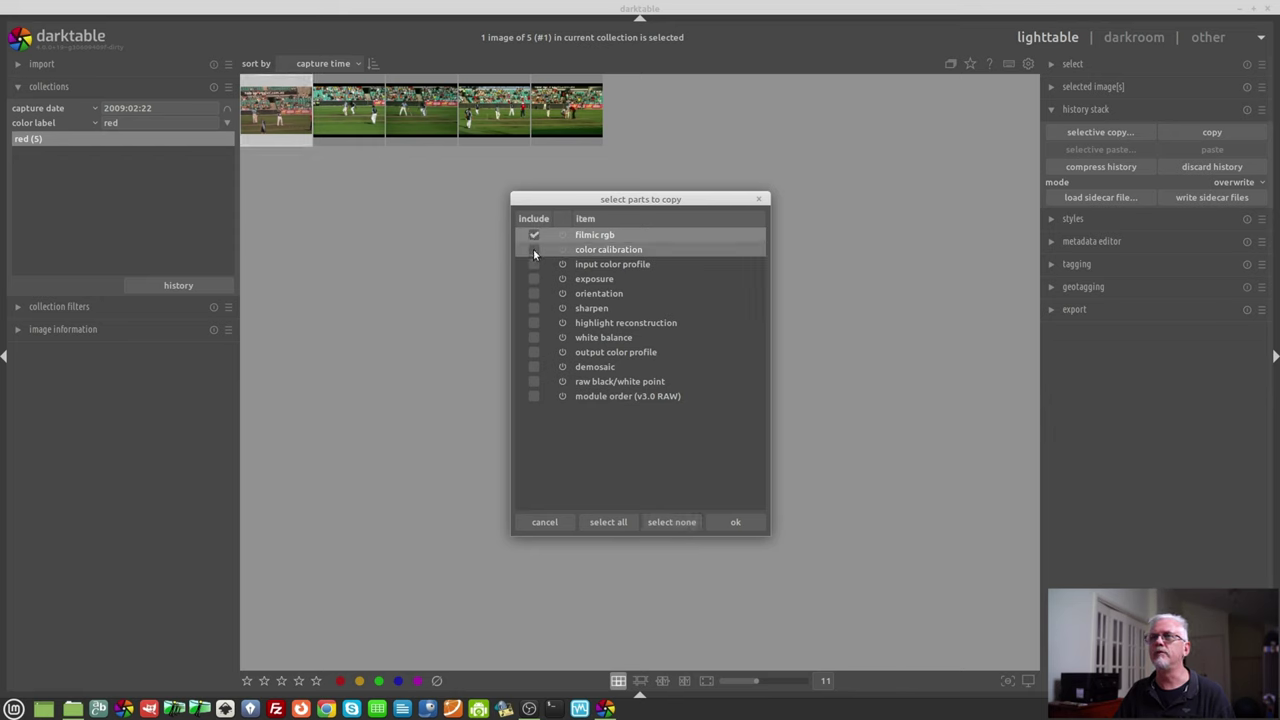
{"action": "left_click", "coordinate": [533, 249]}
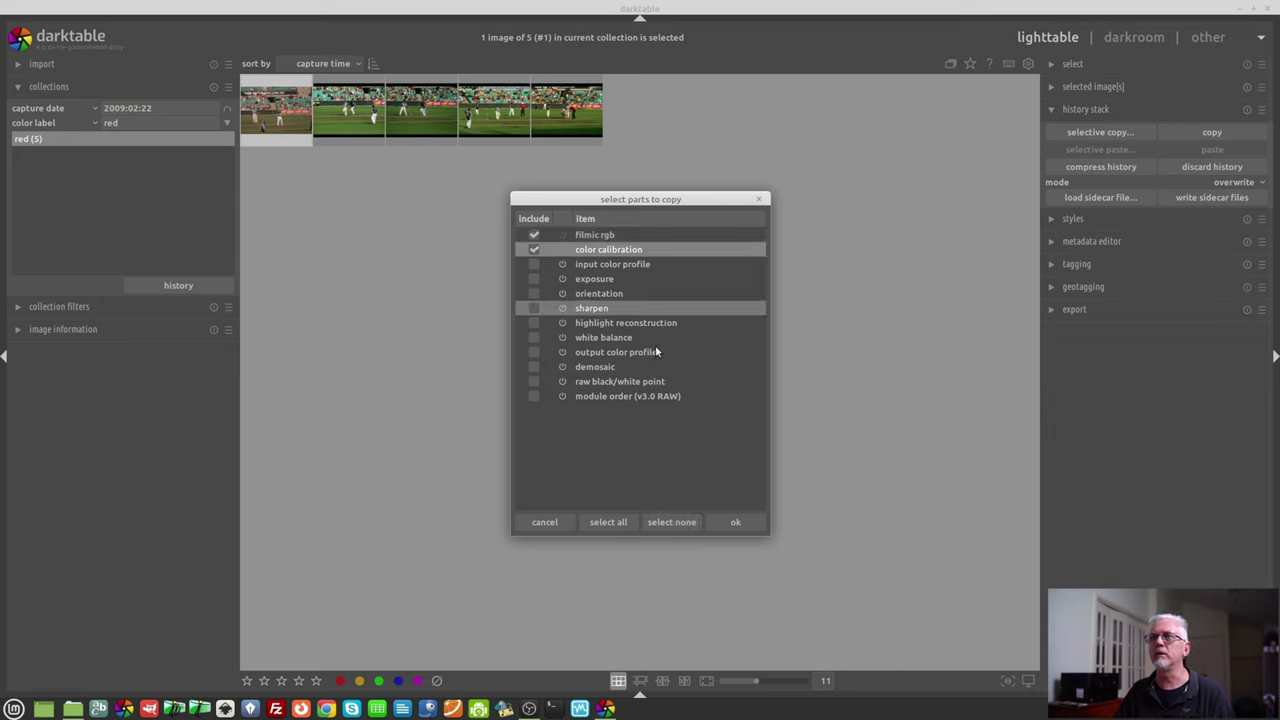
{"action": "left_click", "coordinate": [736, 522]}
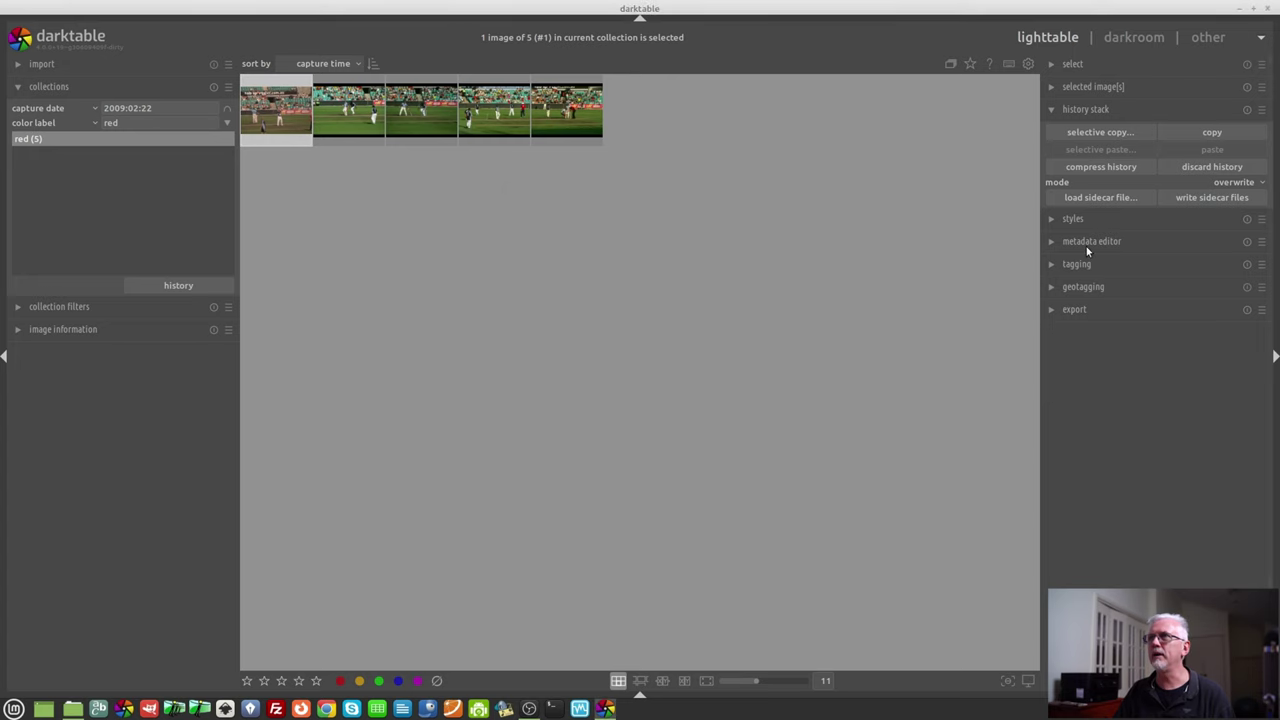
- Set the history paste mode to append and paste the copied modules onto the other four photos by inverting the selection
{"action": "left_click", "coordinate": [1238, 182]}
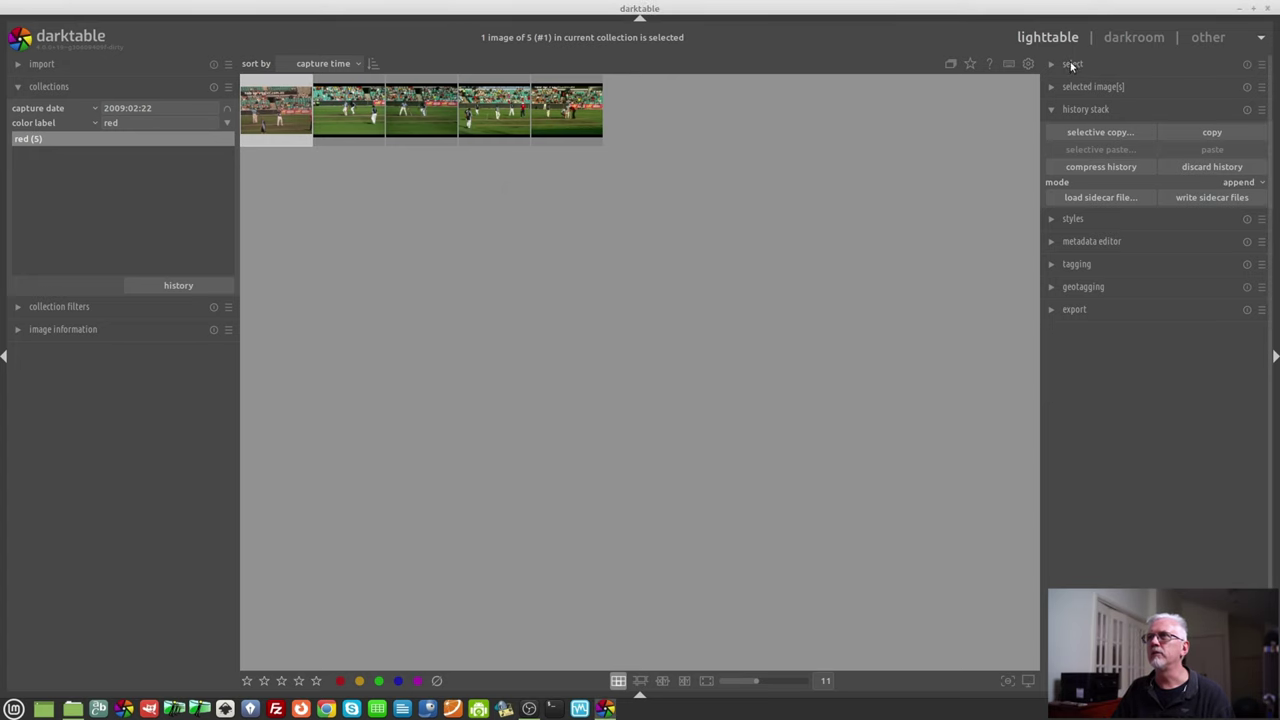
{"action": "left_click", "coordinate": [1072, 65]}
{"action": "left_click", "coordinate": [1082, 107]}
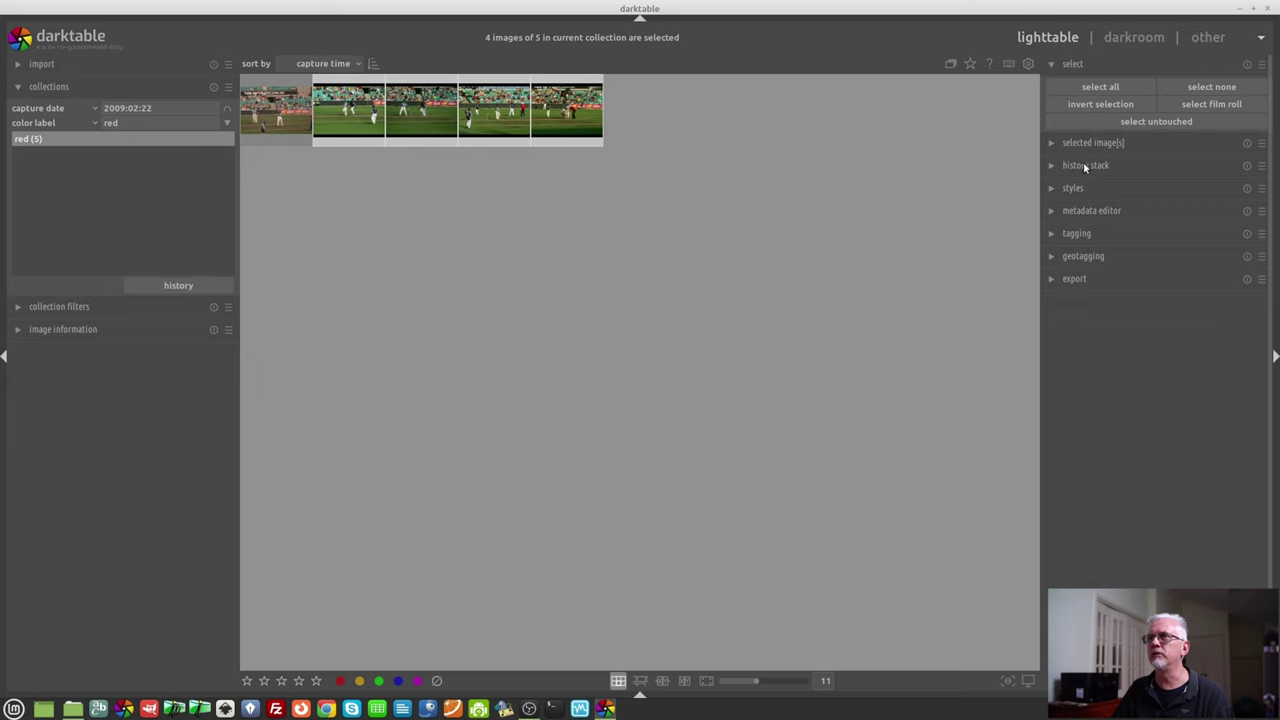
{"action": "left_click", "coordinate": [1084, 165]}
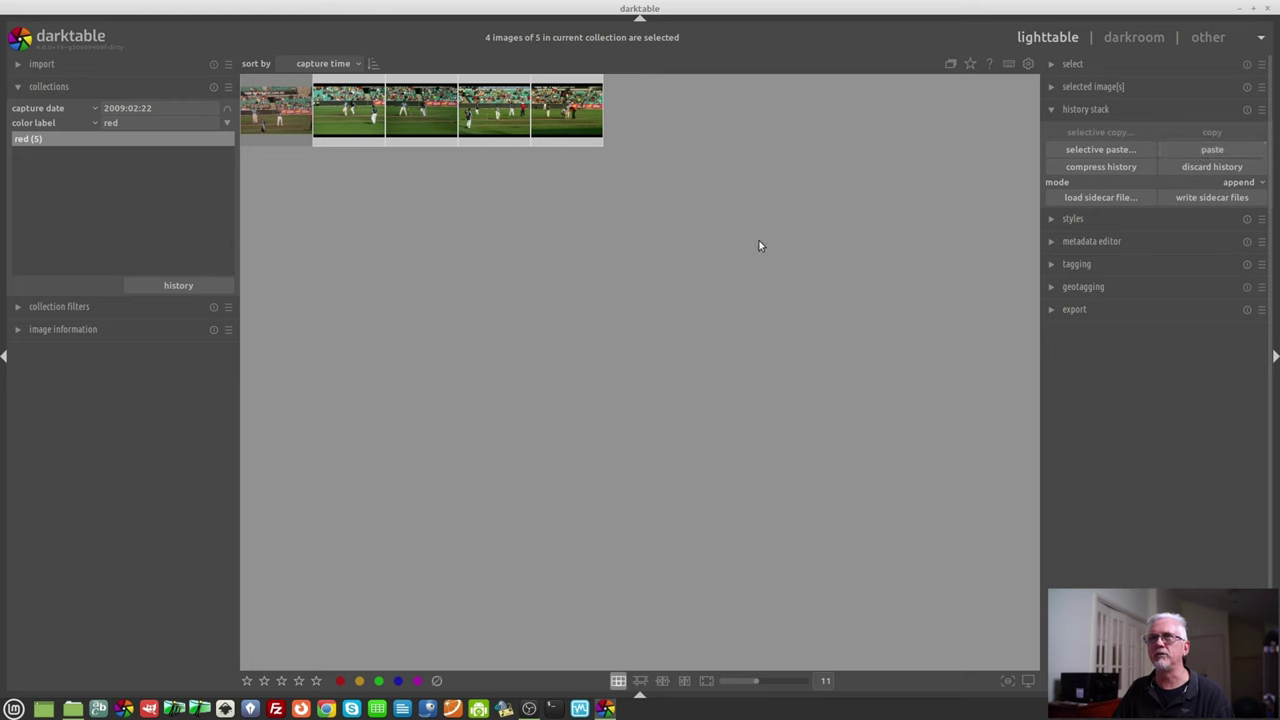
{"action": "left_click", "coordinate": [464, 219]}
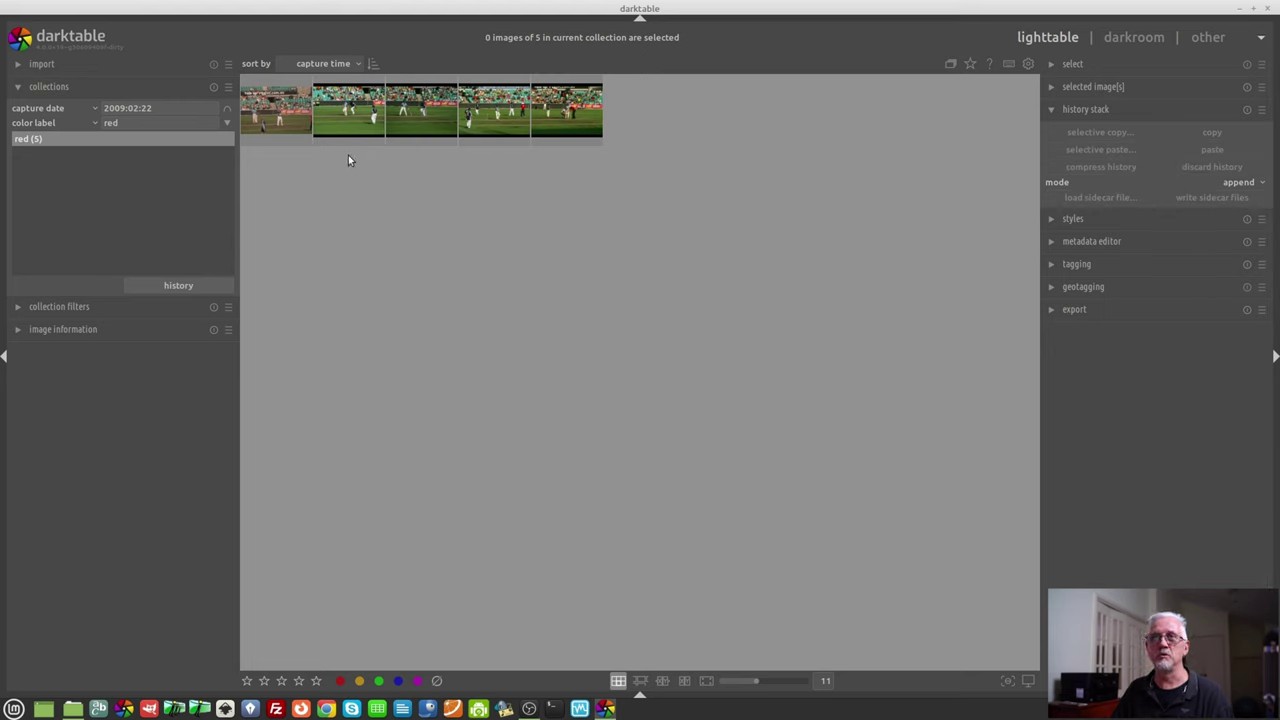
- Inspect the second to fifth photos in the darkroom to check the pasted modules, ending back on the first photo
{"action": "mouse_move", "coordinate": [352, 117]}
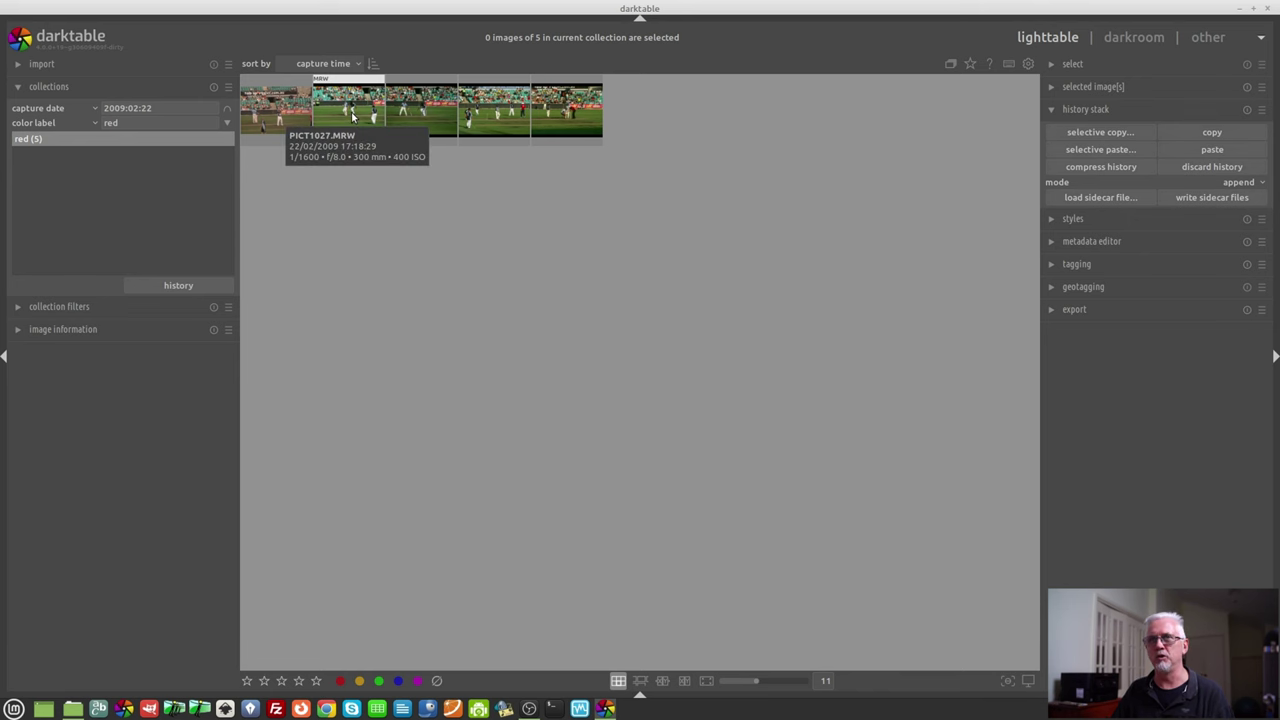
{"action": "double_click", "coordinate": [352, 117]}
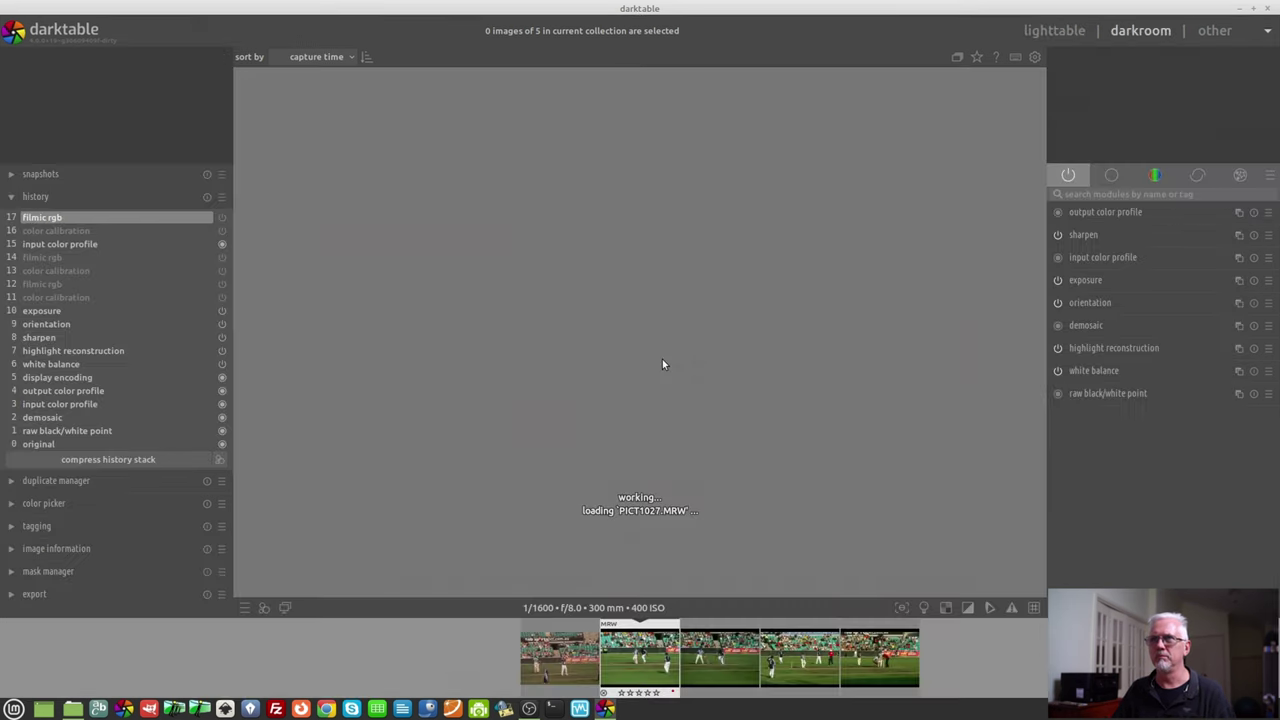
{"action": "key", "text": "space"}
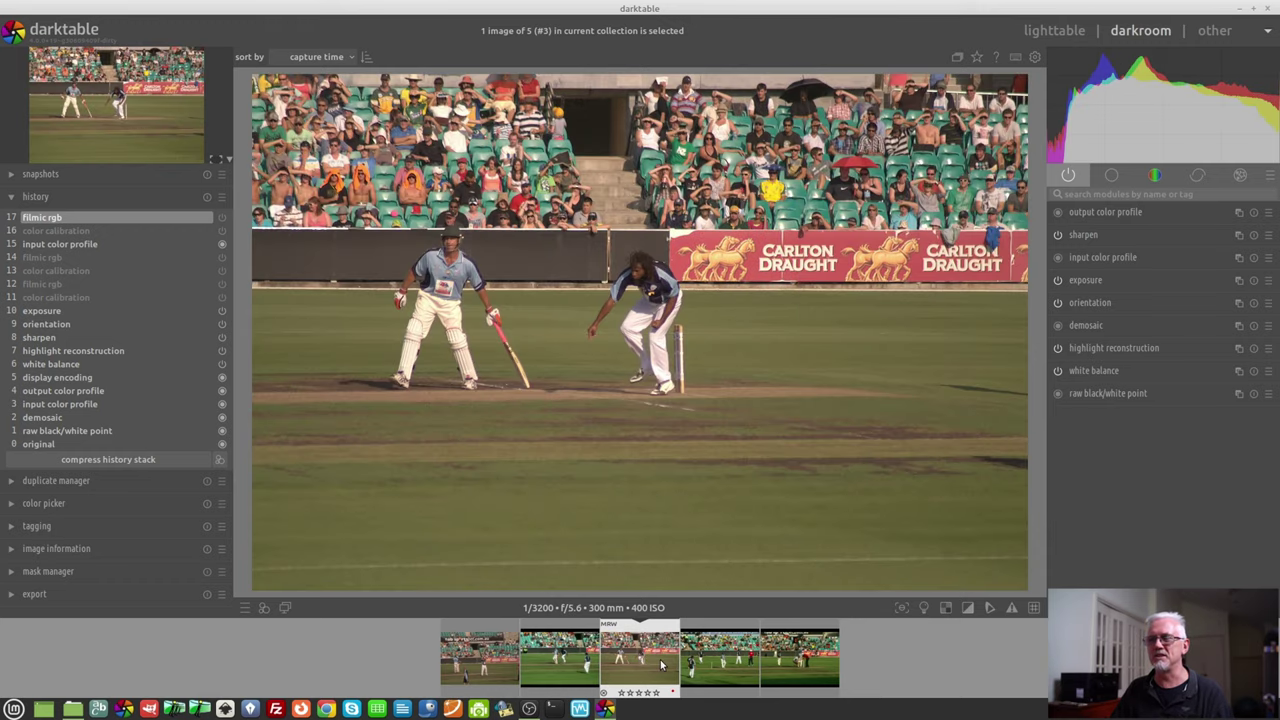
{"action": "key", "text": "space"}
{"action": "key", "text": "space"}
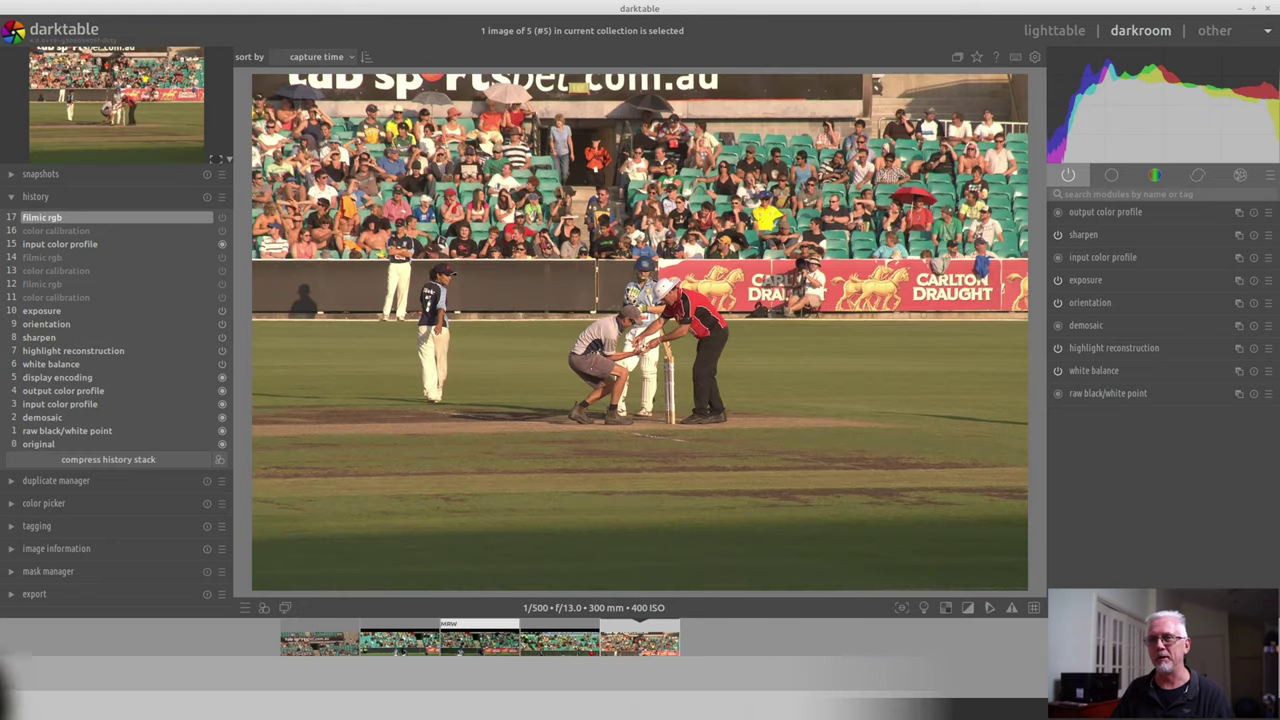
{"action": "left_click", "coordinate": [312, 650]}
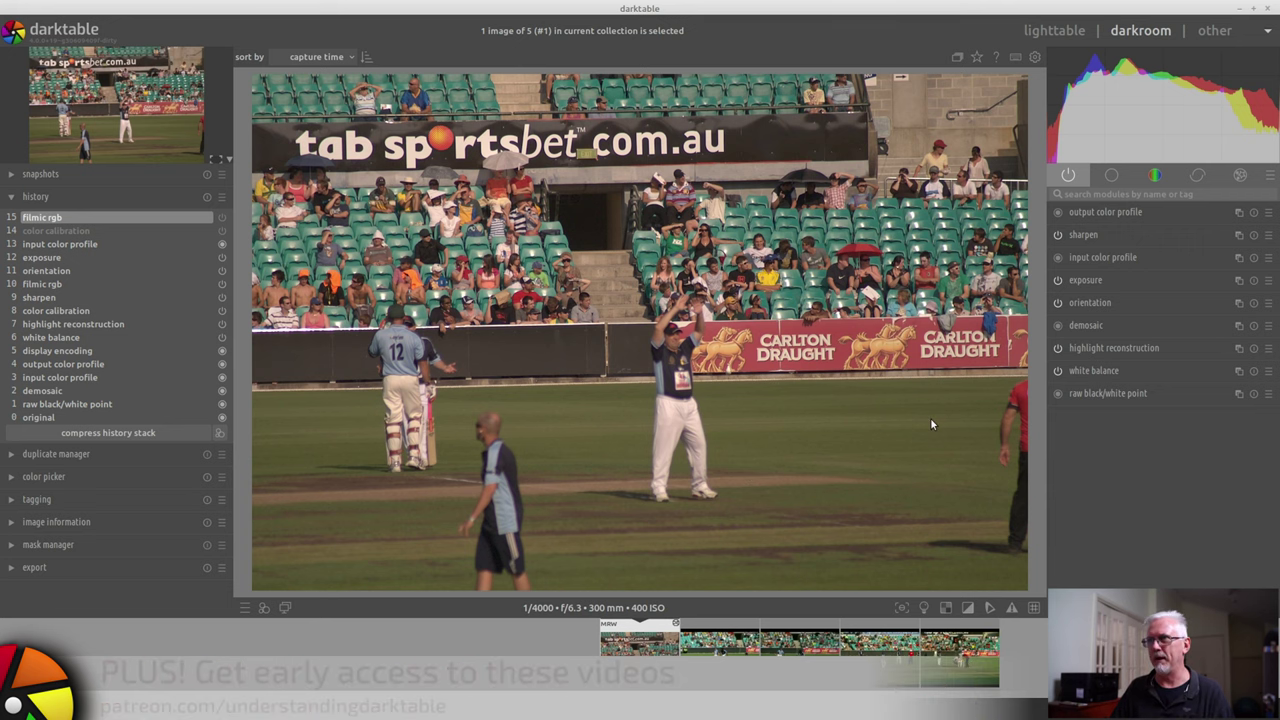
- Set the white balance to as shot on each of the five photos
{"action": "left_click", "coordinate": [1107, 370]}
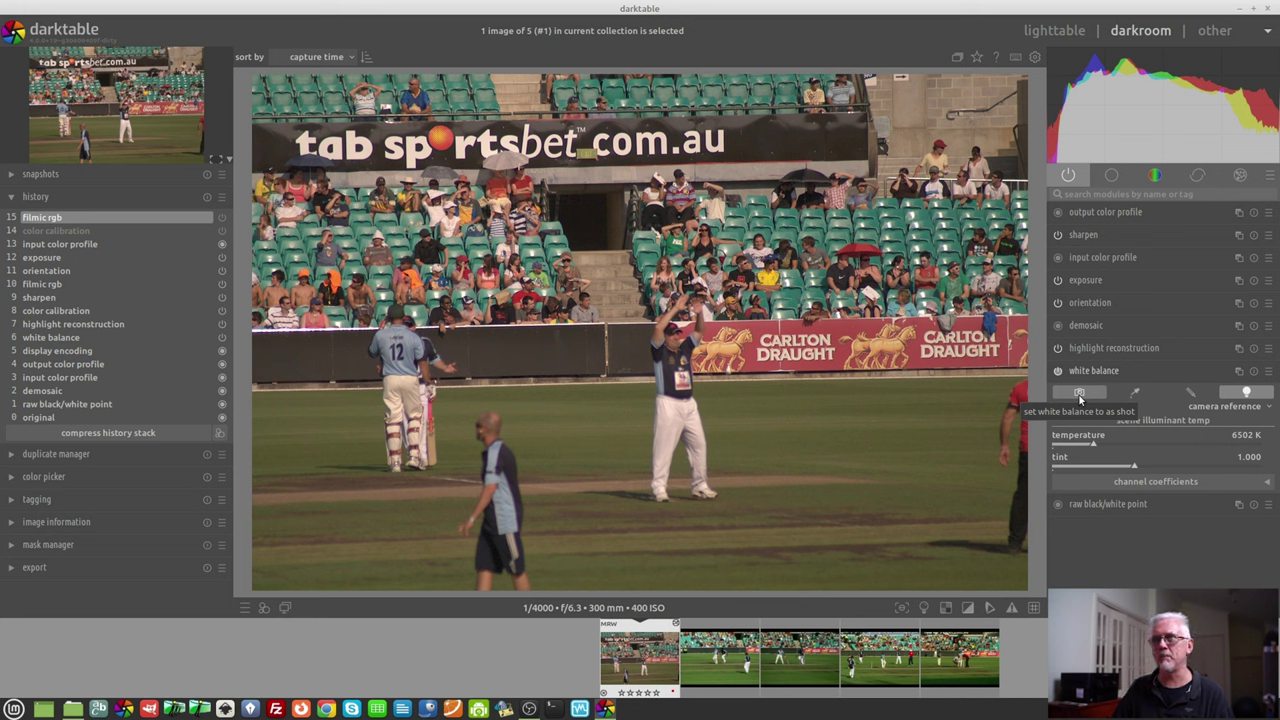
{"action": "left_click", "coordinate": [1079, 395]}
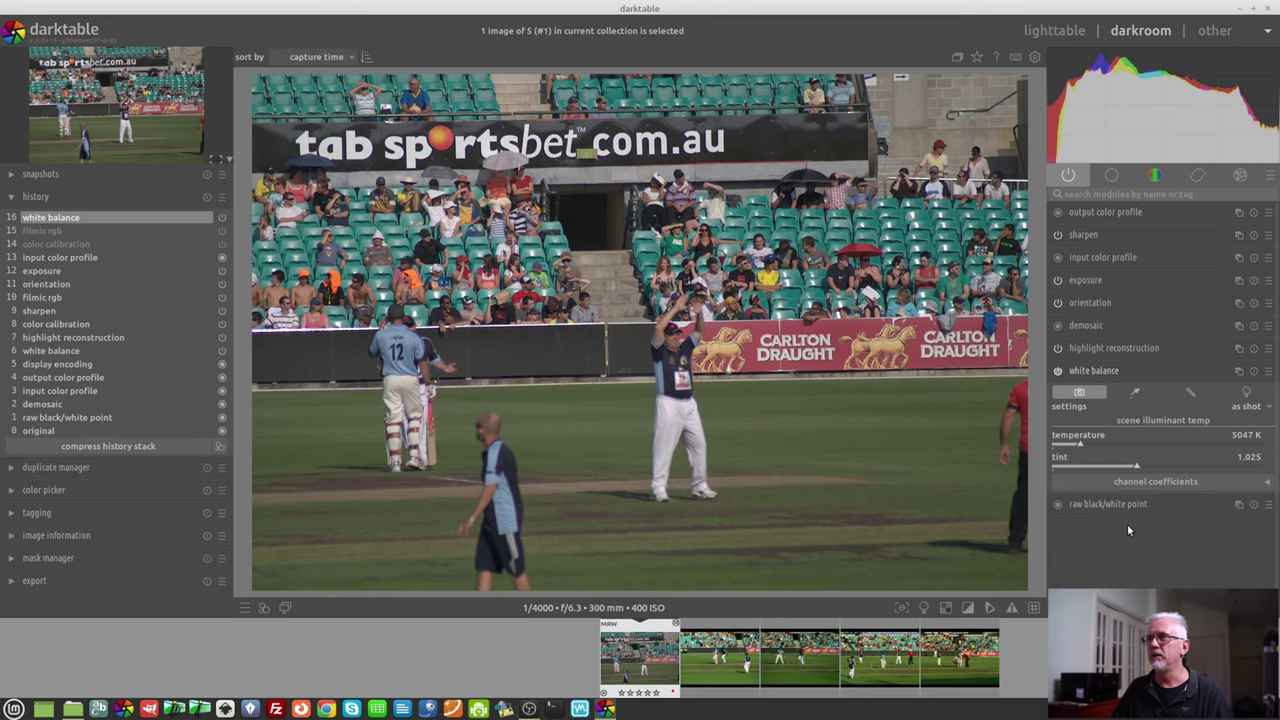
{"action": "key", "text": "space"}
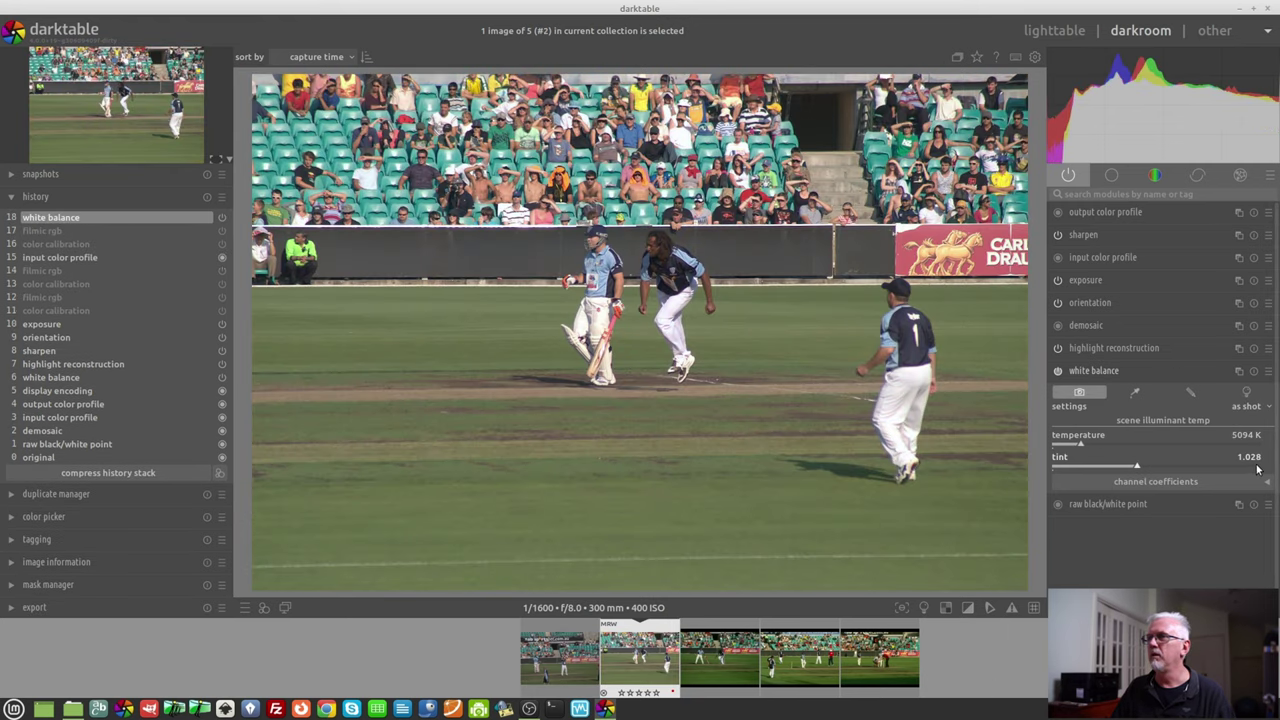
{"action": "key", "text": "space"}
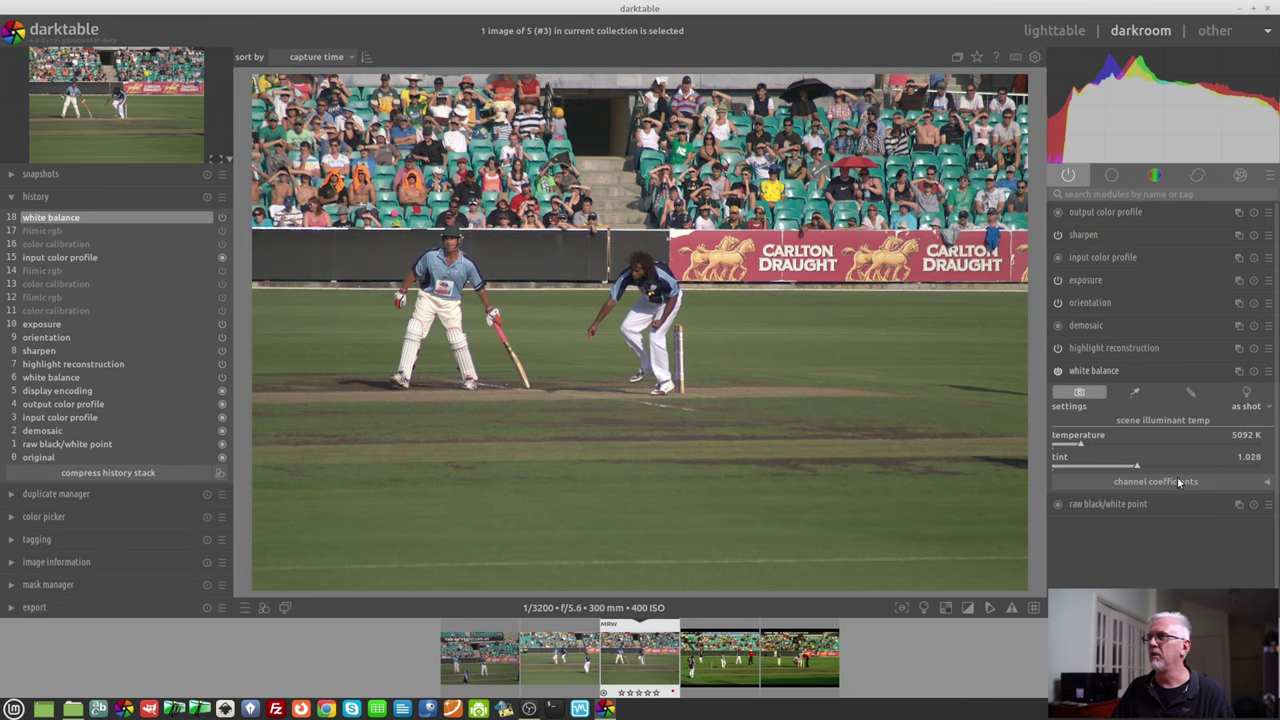
{"action": "key", "text": "space"}
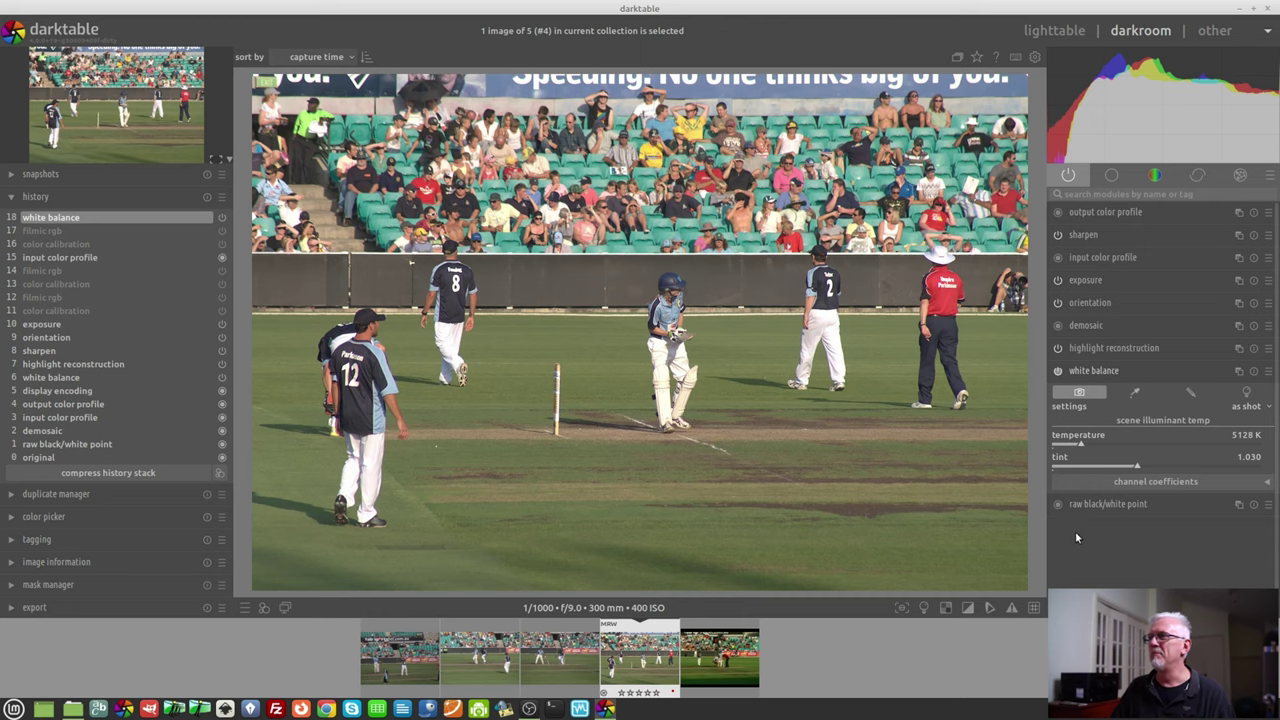
{"action": "key", "text": "space"}
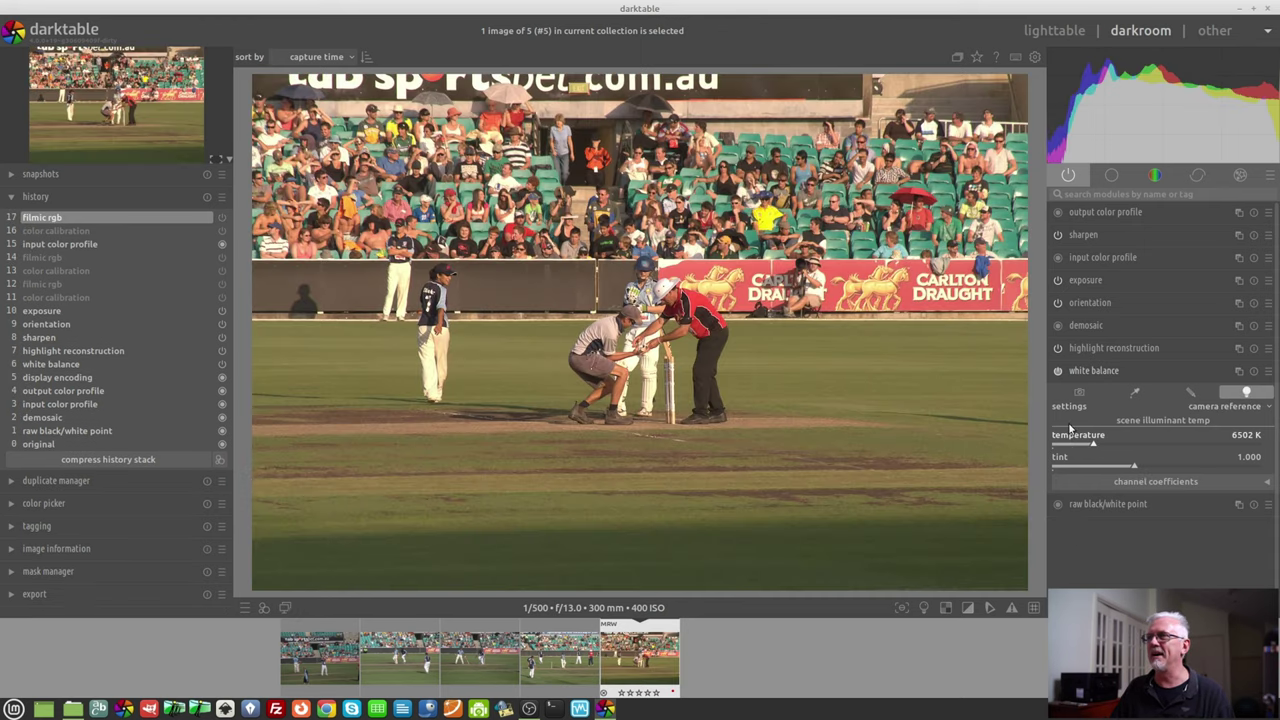
{"action": "left_click", "coordinate": [1079, 392]}
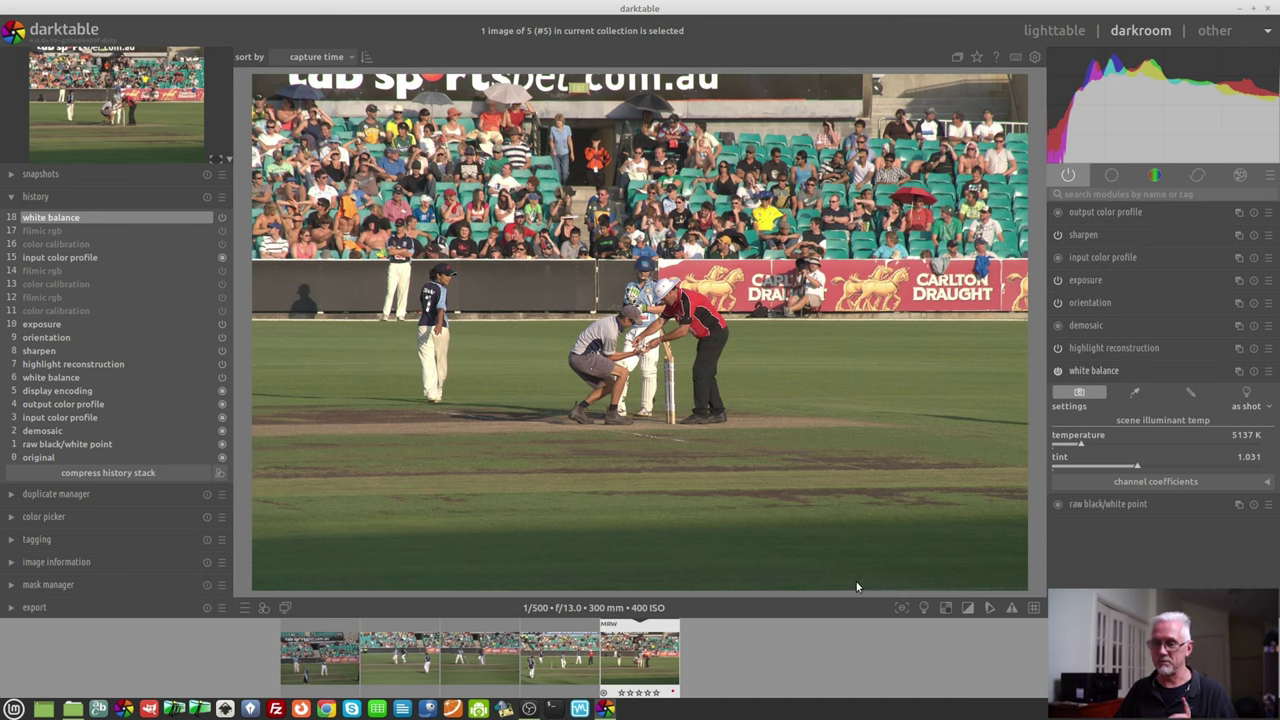
- Return to the first photo and open its exposure module in place of white balance
{"action": "left_click", "coordinate": [295, 659]}
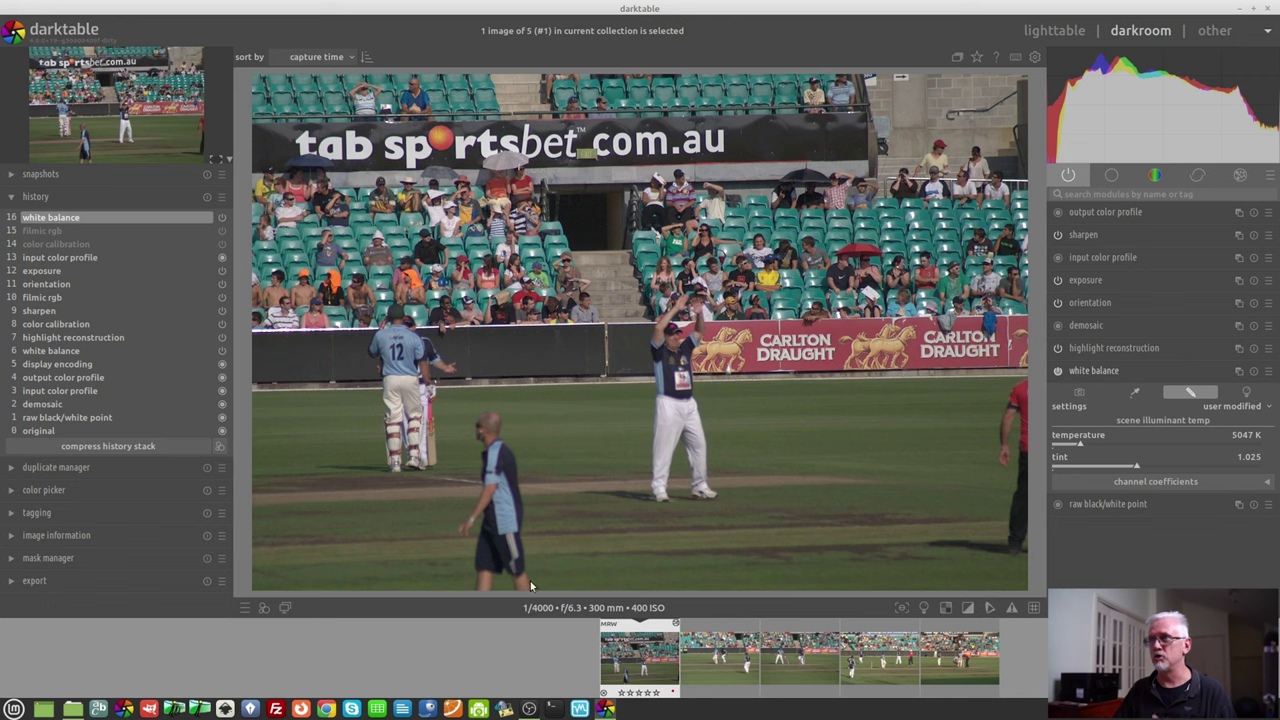
{"action": "left_click", "coordinate": [1128, 372]}
{"action": "left_click", "coordinate": [1118, 280]}
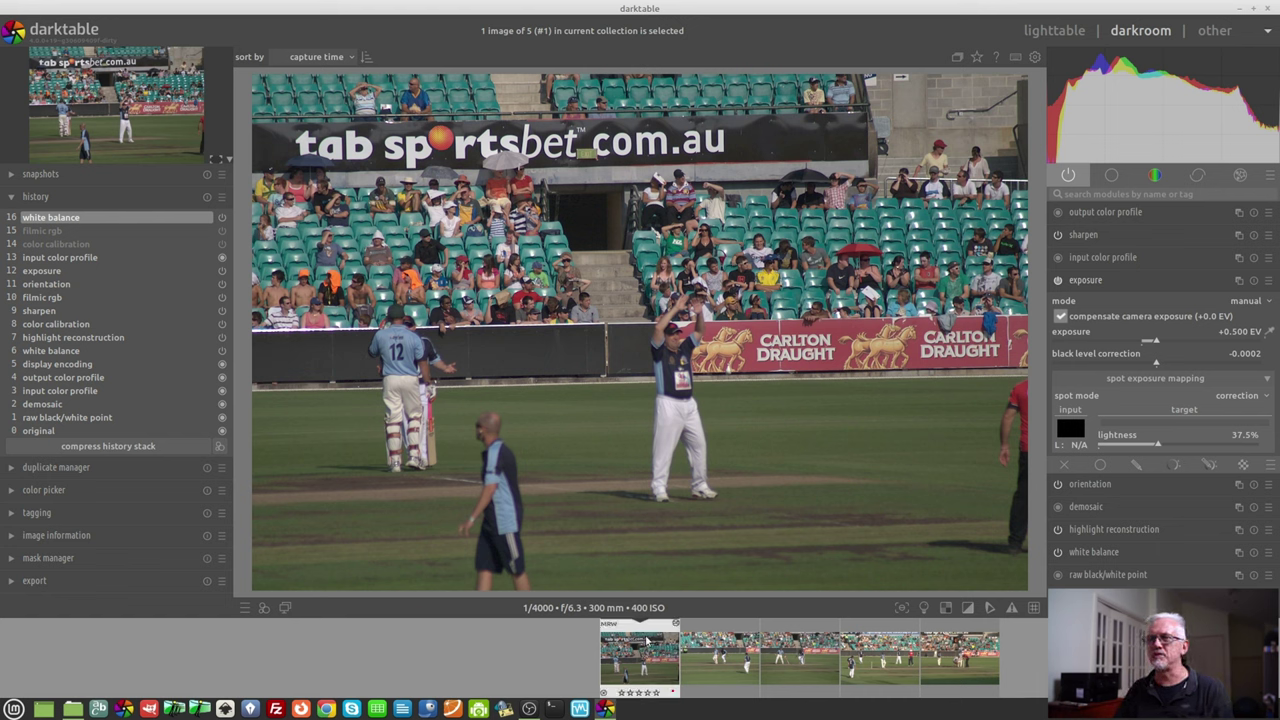
- Look through the other four photos to compare their exposure, ending back on the first photo
{"action": "left_click", "coordinate": [724, 663]}
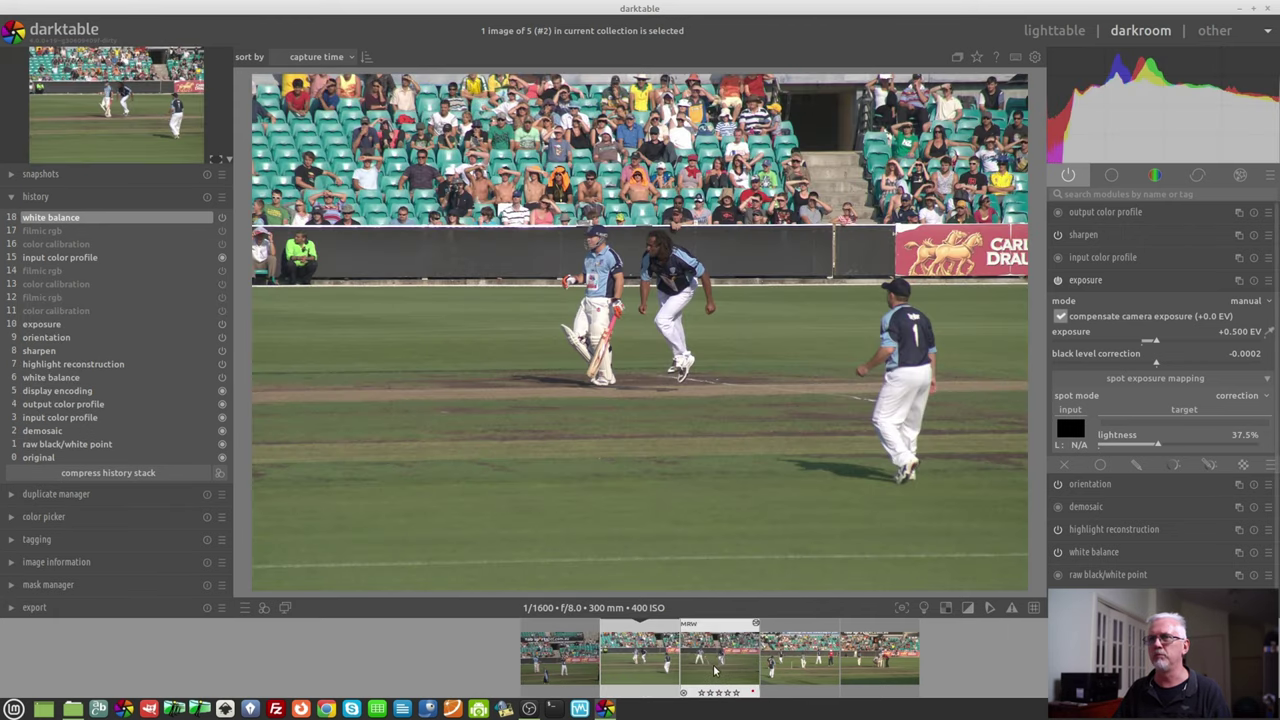
{"action": "left_click", "coordinate": [714, 670]}
{"action": "left_click", "coordinate": [734, 666]}
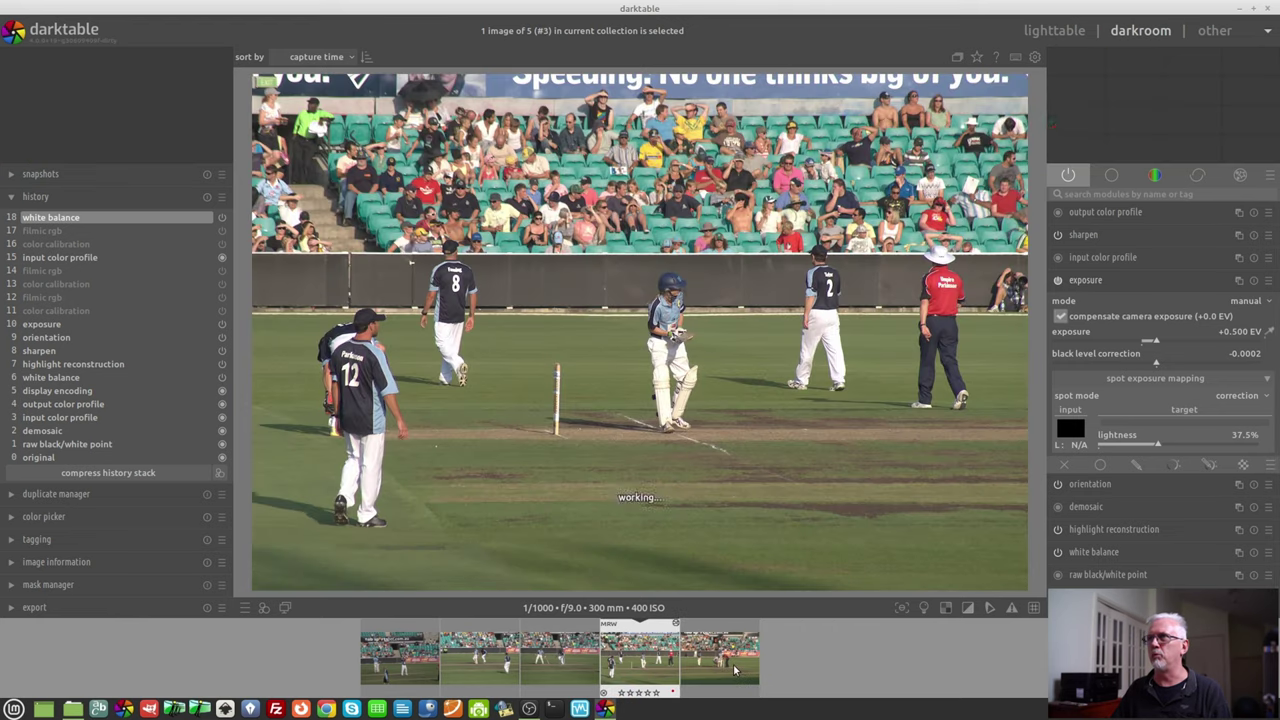
{"action": "left_click", "coordinate": [733, 667]}
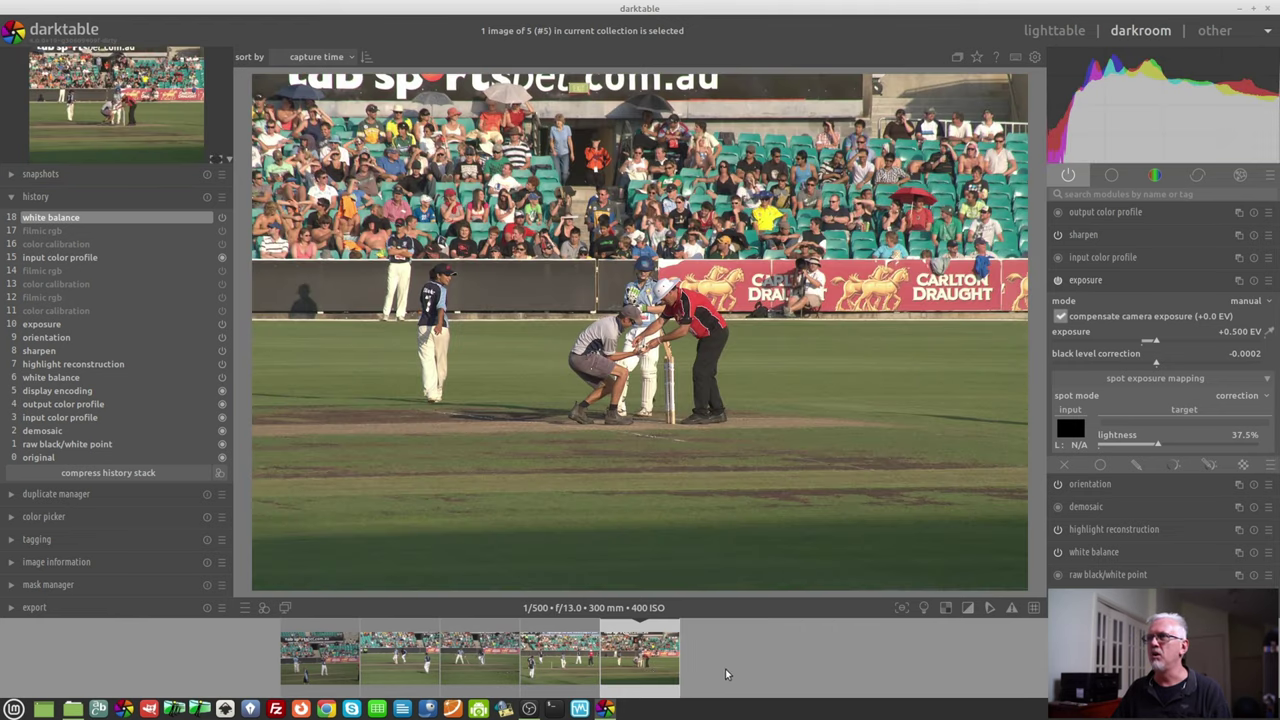
{"action": "left_click", "coordinate": [312, 666]}
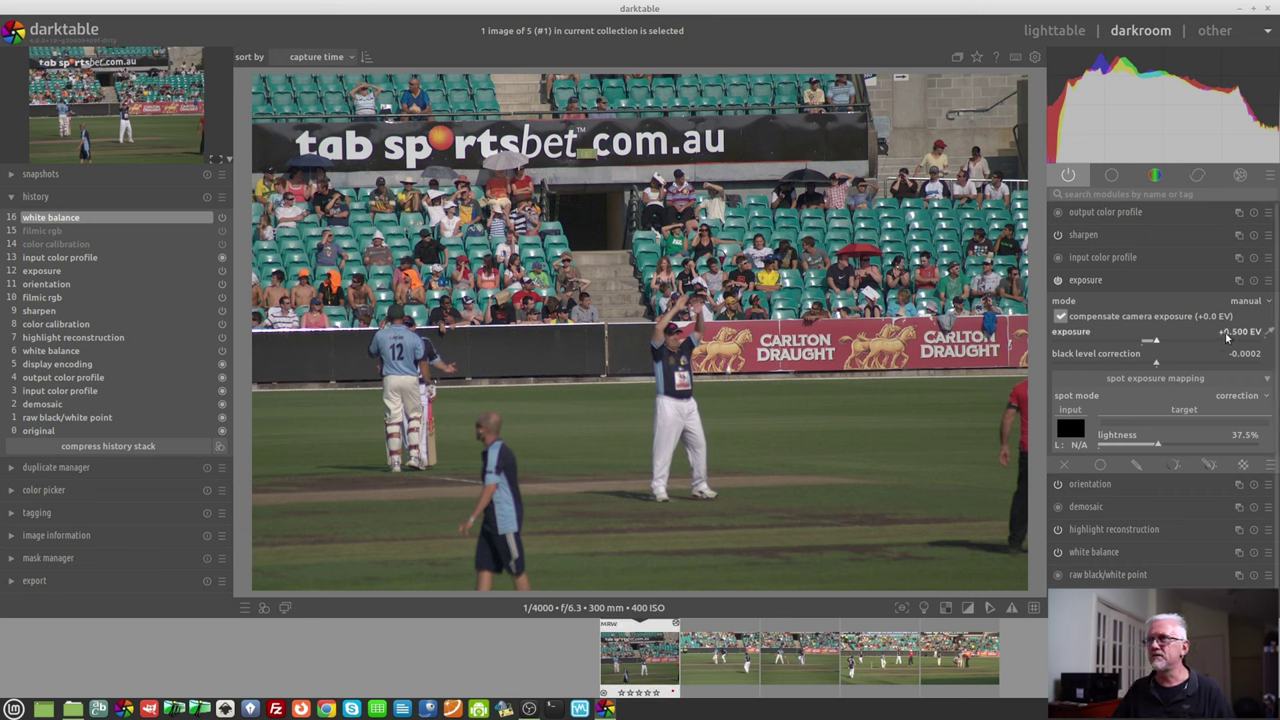
- Set spot exposure mapping to measure mode and sample a rectangle of grass beside the player with raised arms in the first photo
{"action": "left_click", "coordinate": [1164, 378]}
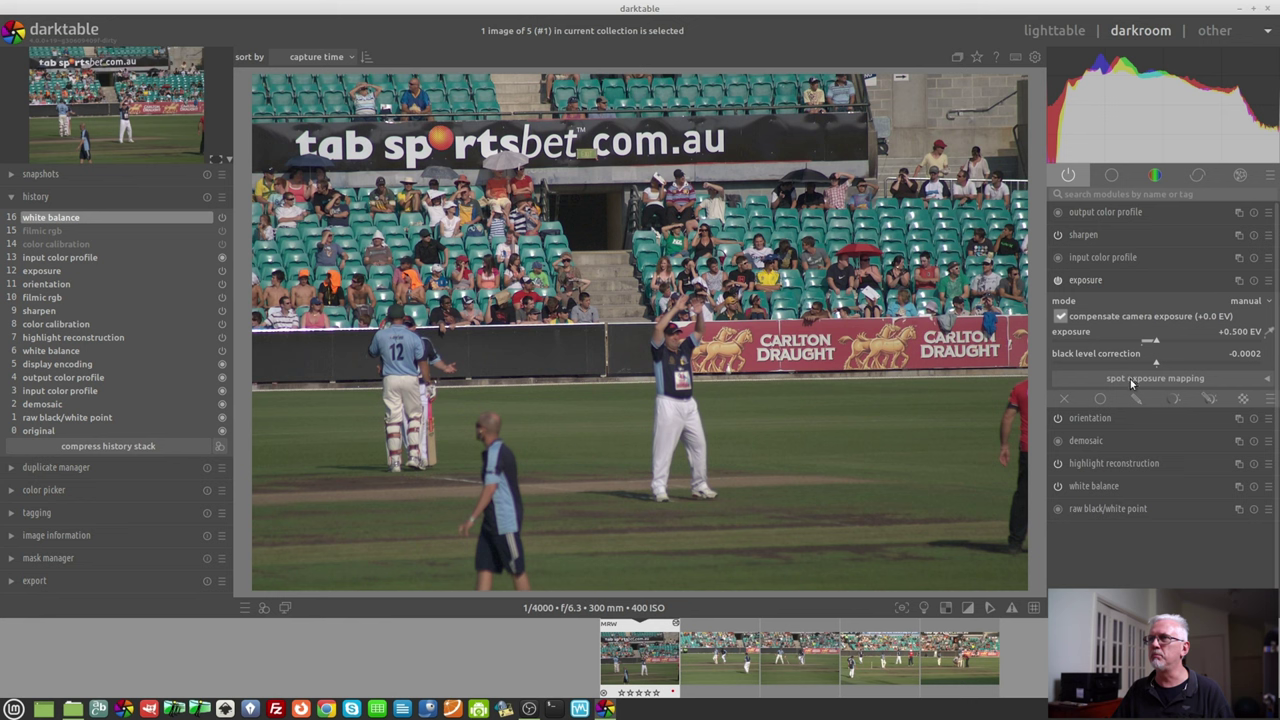
{"action": "left_click", "coordinate": [1267, 380]}
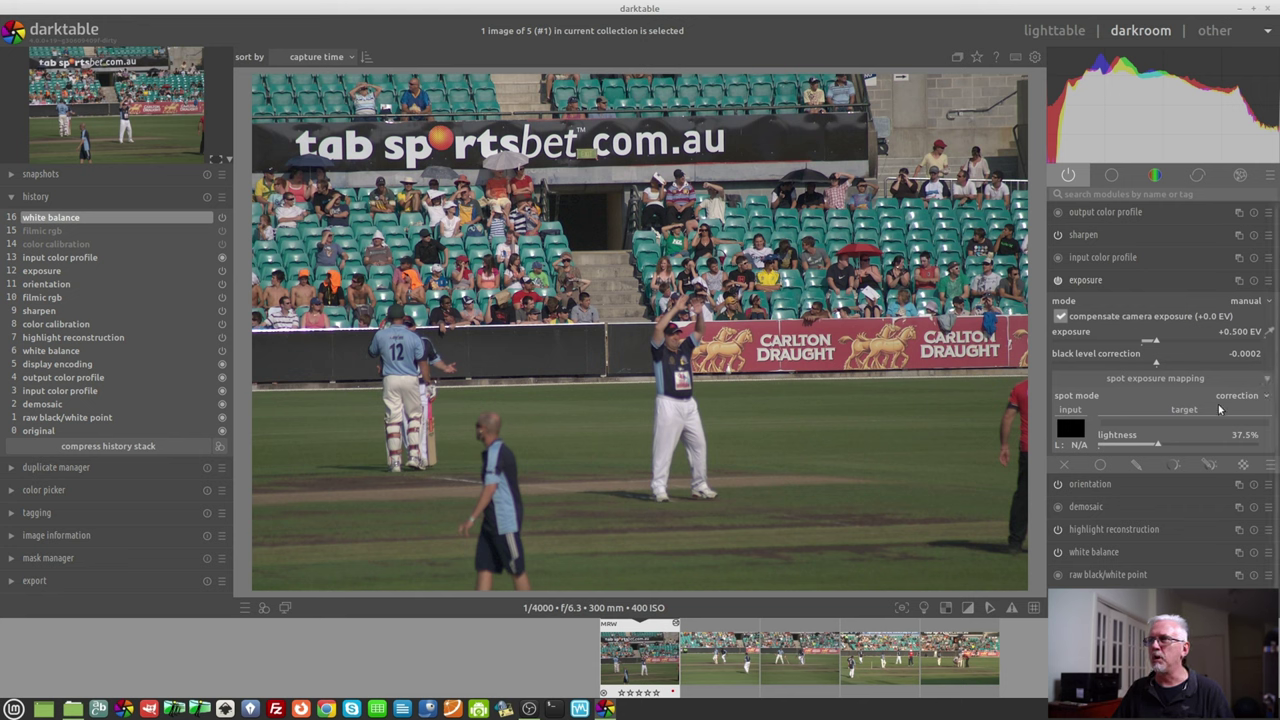
{"action": "left_click", "coordinate": [1230, 402]}
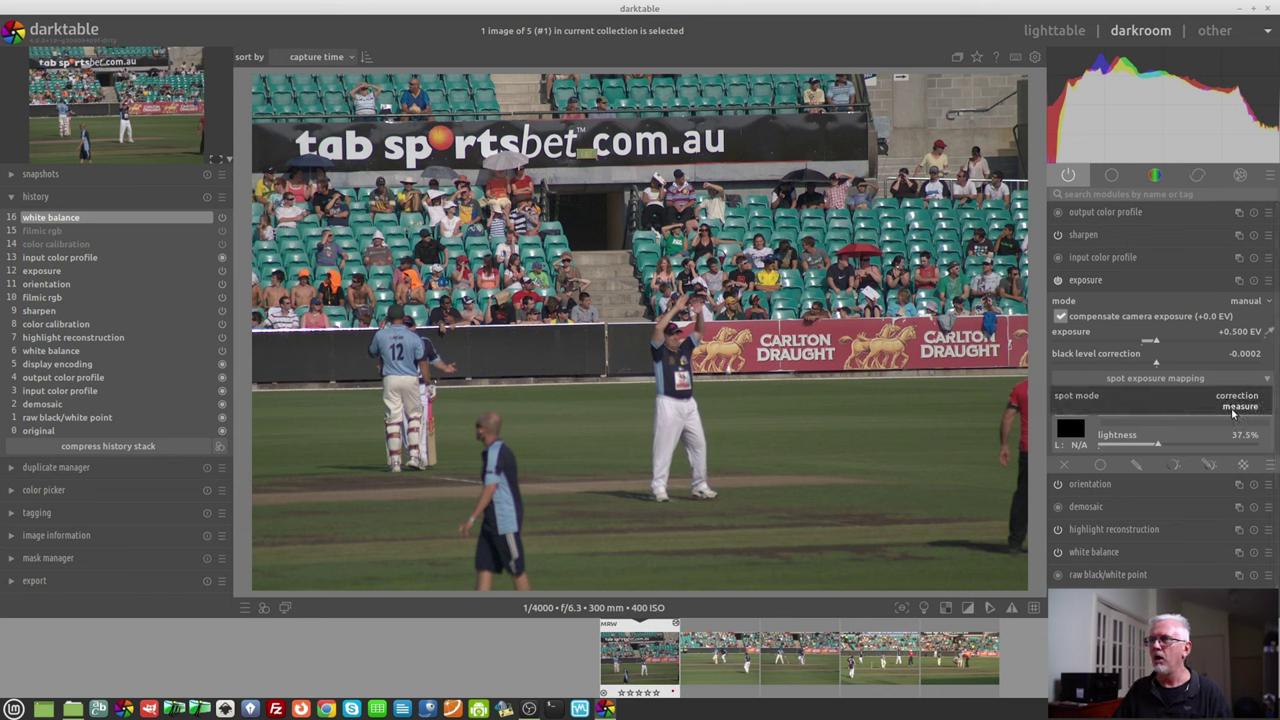
{"action": "left_click", "coordinate": [1236, 406]}
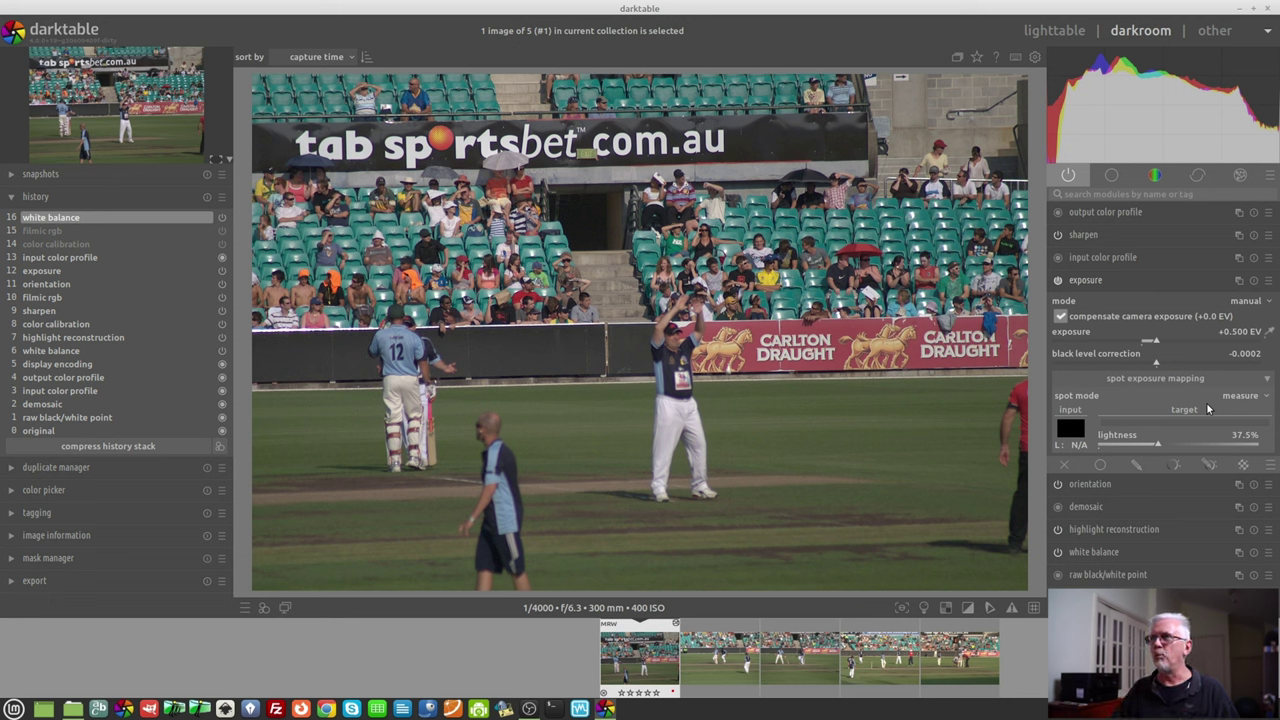
{"action": "left_click", "coordinate": [1271, 335]}
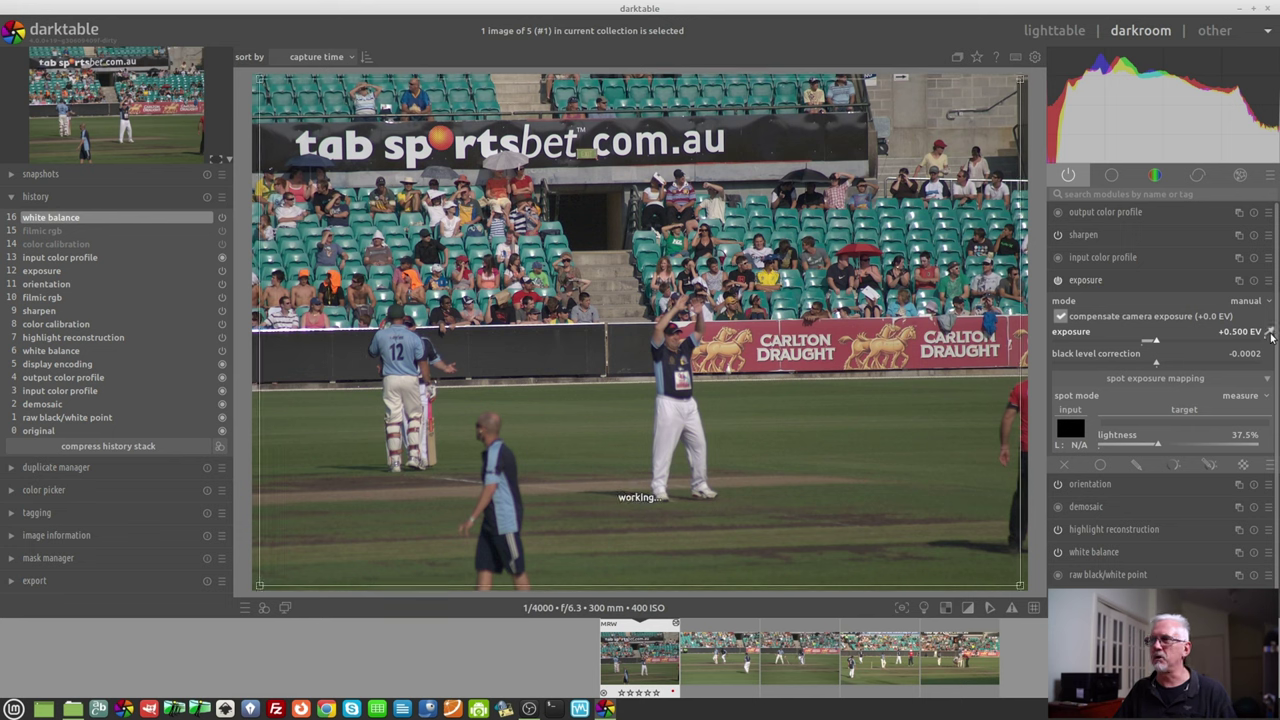
{"action": "left_click_drag", "start_coordinate": [729, 389], "coordinate": [940, 452]}
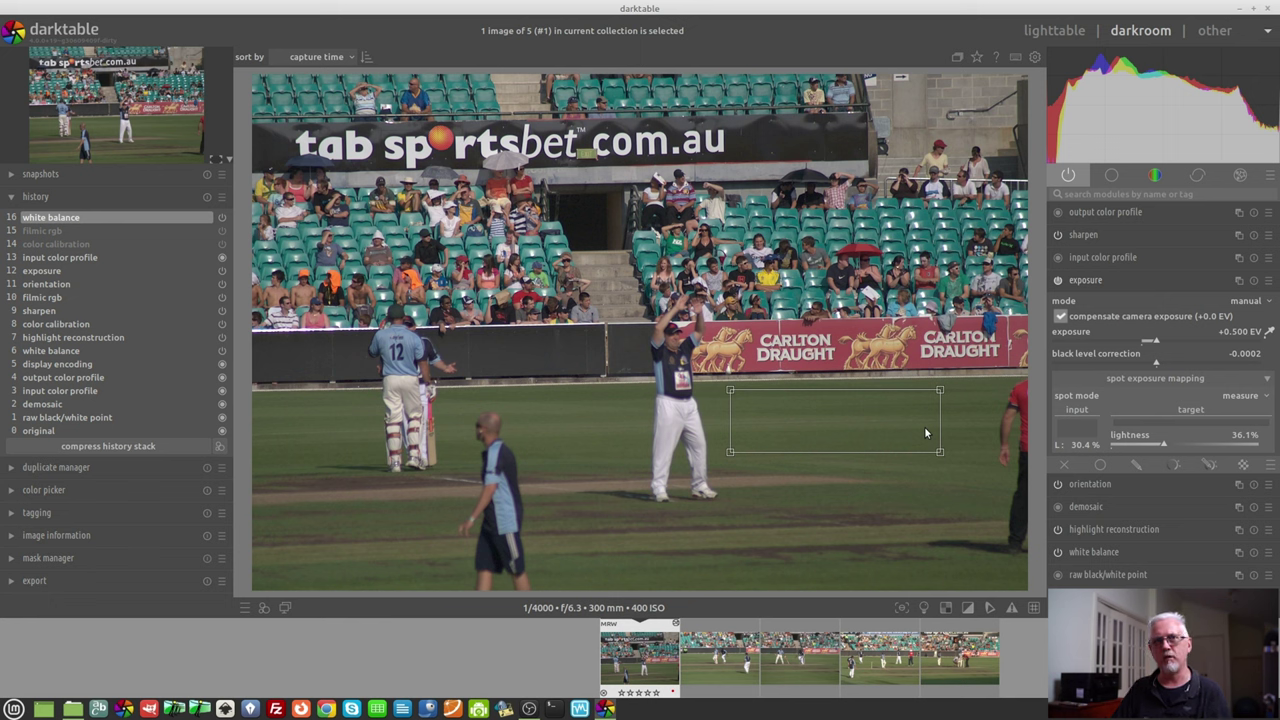
- Switch spot exposure mapping to correction for the second photo and match its exposure by sampling the grass to the left of the batsman
{"action": "left_click", "coordinate": [737, 660]}
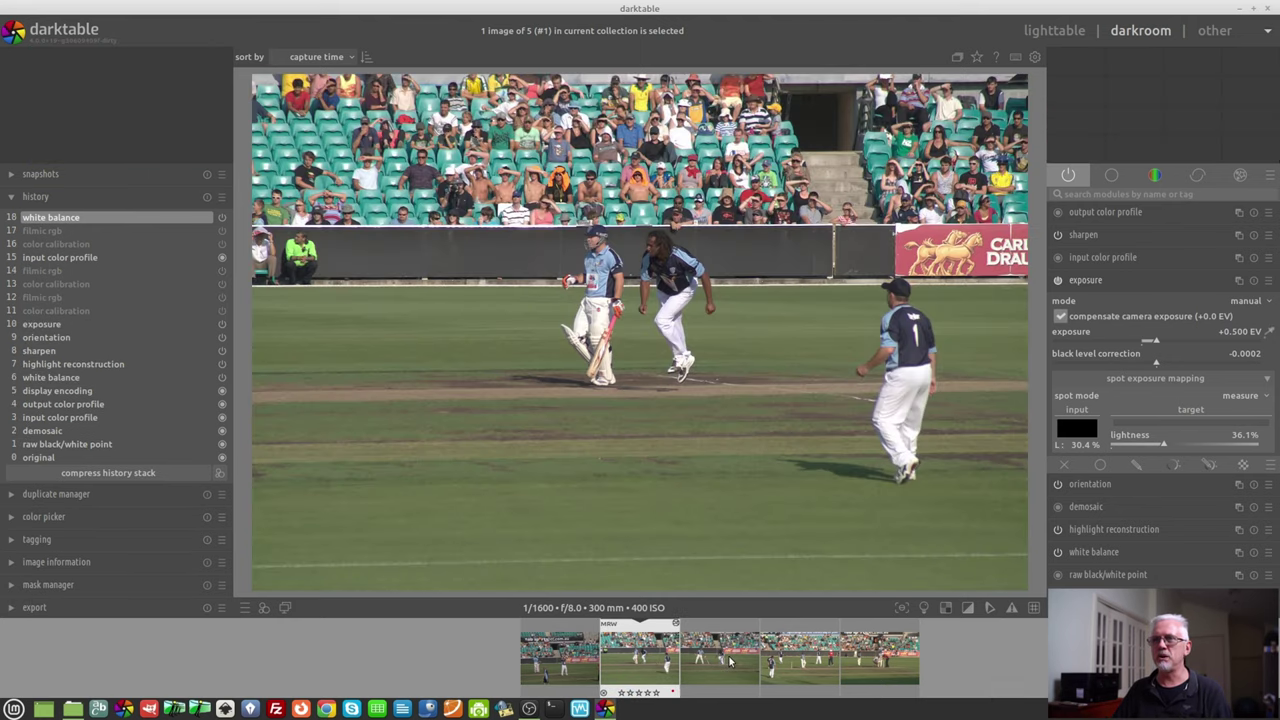
{"action": "left_click", "coordinate": [1250, 398]}
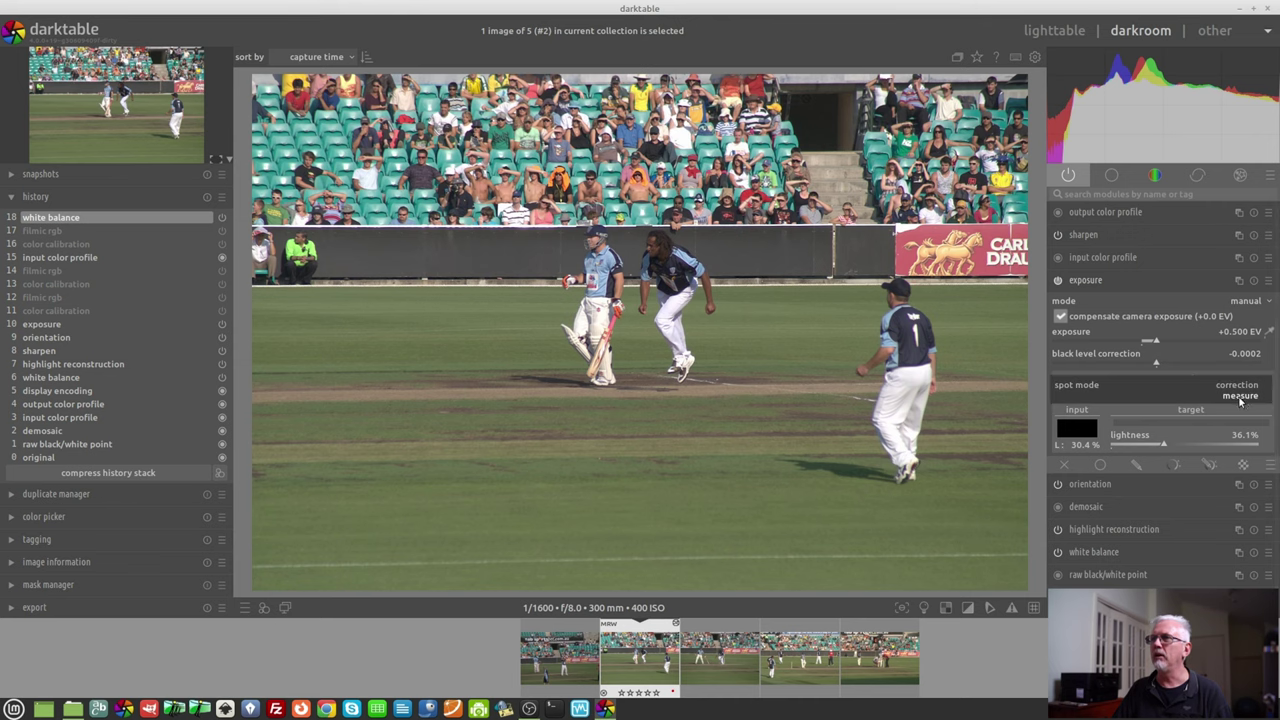
{"action": "left_click", "coordinate": [1236, 388]}
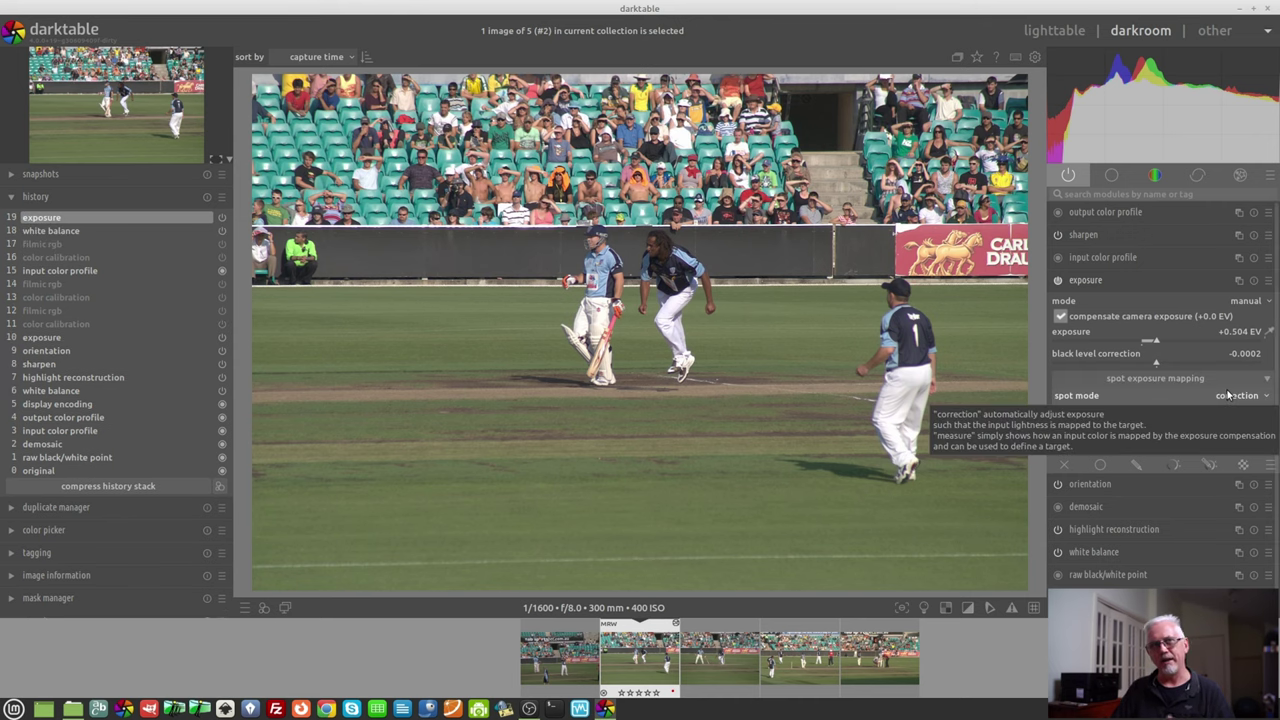
{"action": "left_click", "coordinate": [1268, 338]}
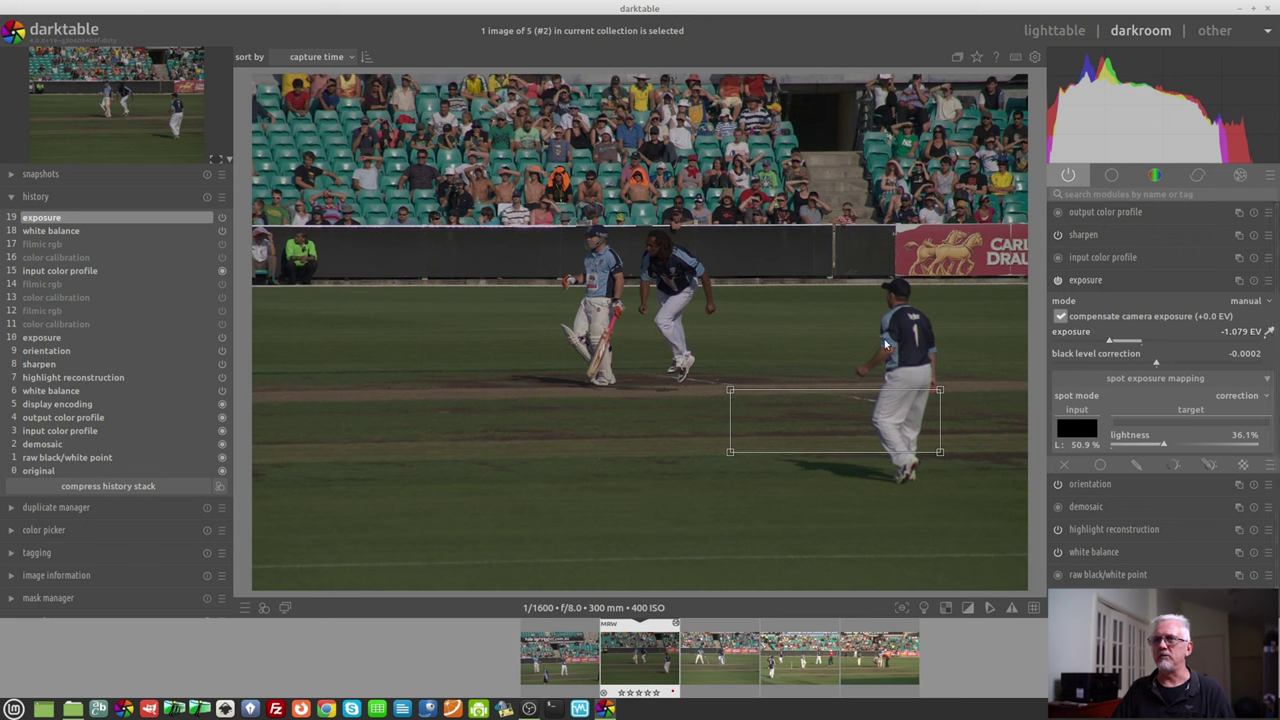
{"action": "left_click_drag", "start_coordinate": [279, 292], "coordinate": [515, 355]}
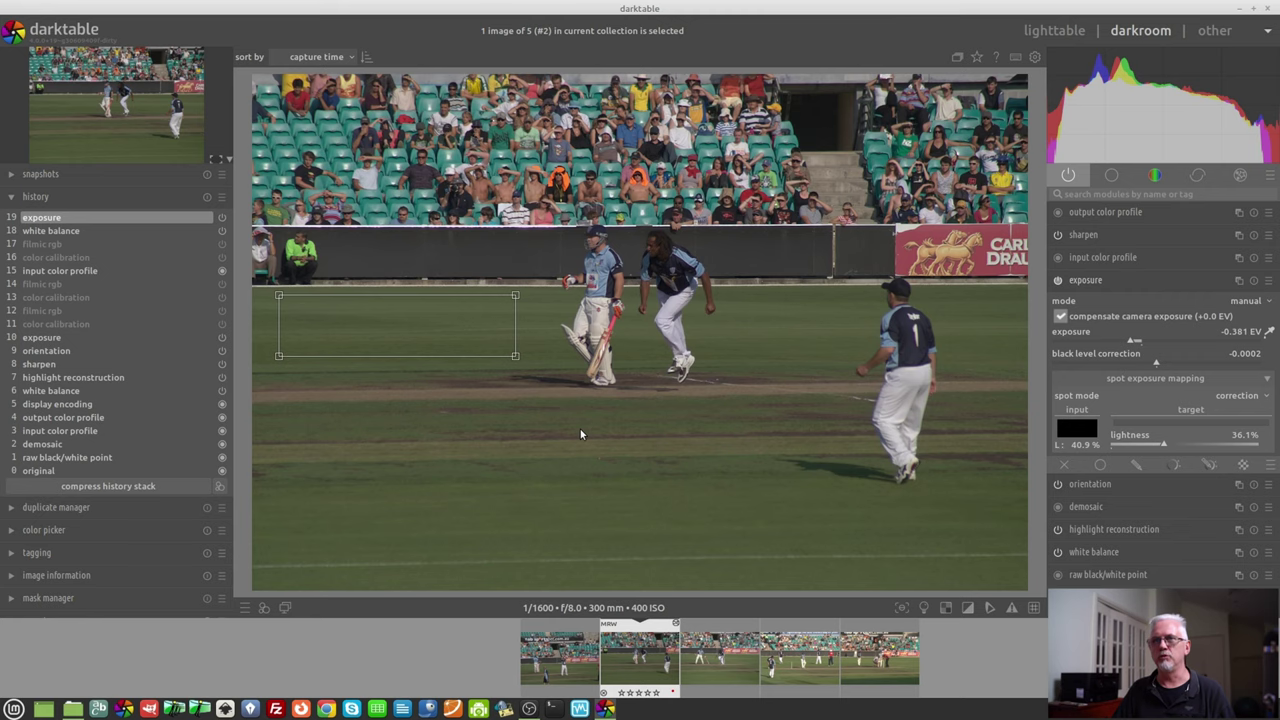
- Match the third photo's exposure to the target by sampling a rectangle of grass to the right of the bowler and stumps
{"action": "left_click", "coordinate": [725, 664]}
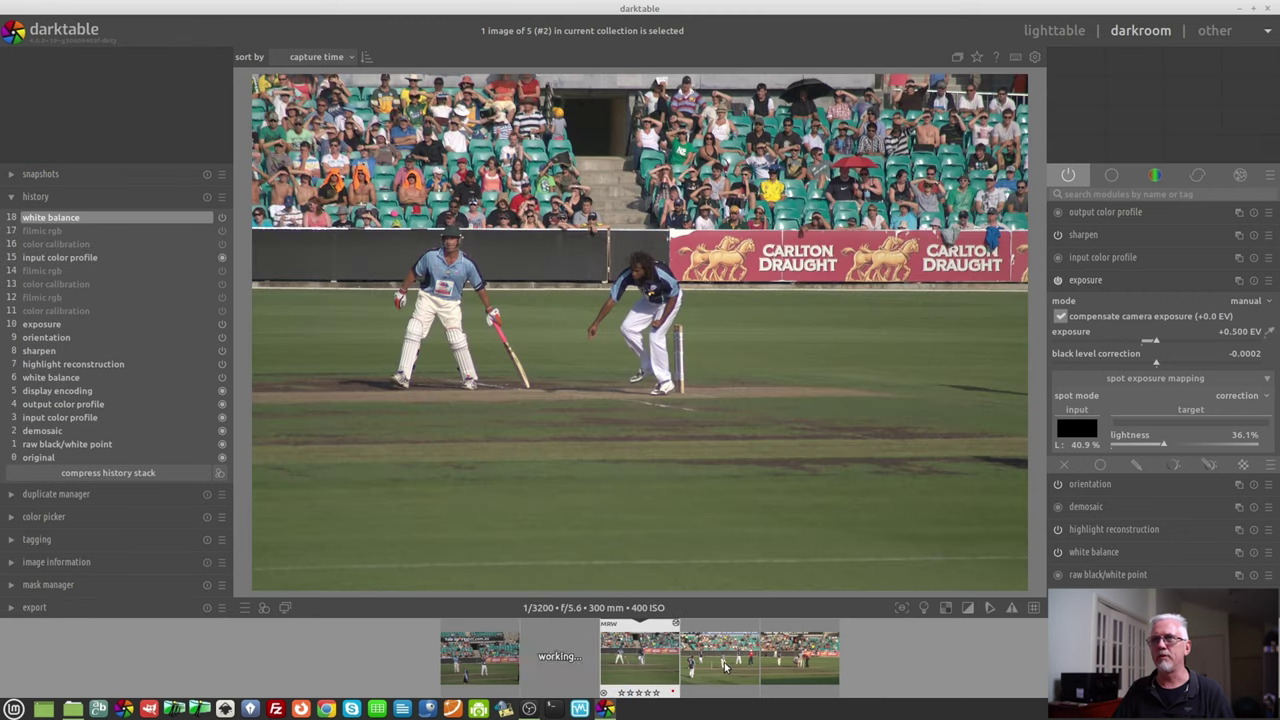
{"action": "left_click", "coordinate": [1269, 331]}
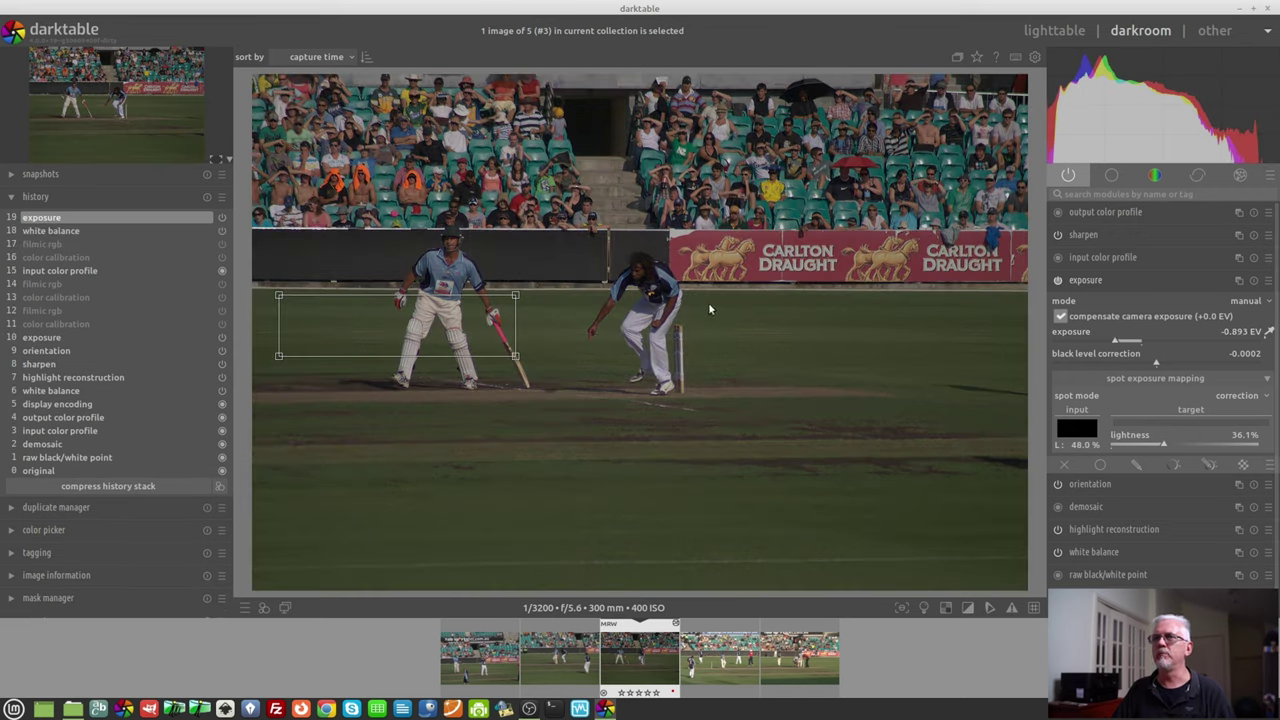
{"action": "left_click_drag", "start_coordinate": [709, 309], "coordinate": [901, 358]}
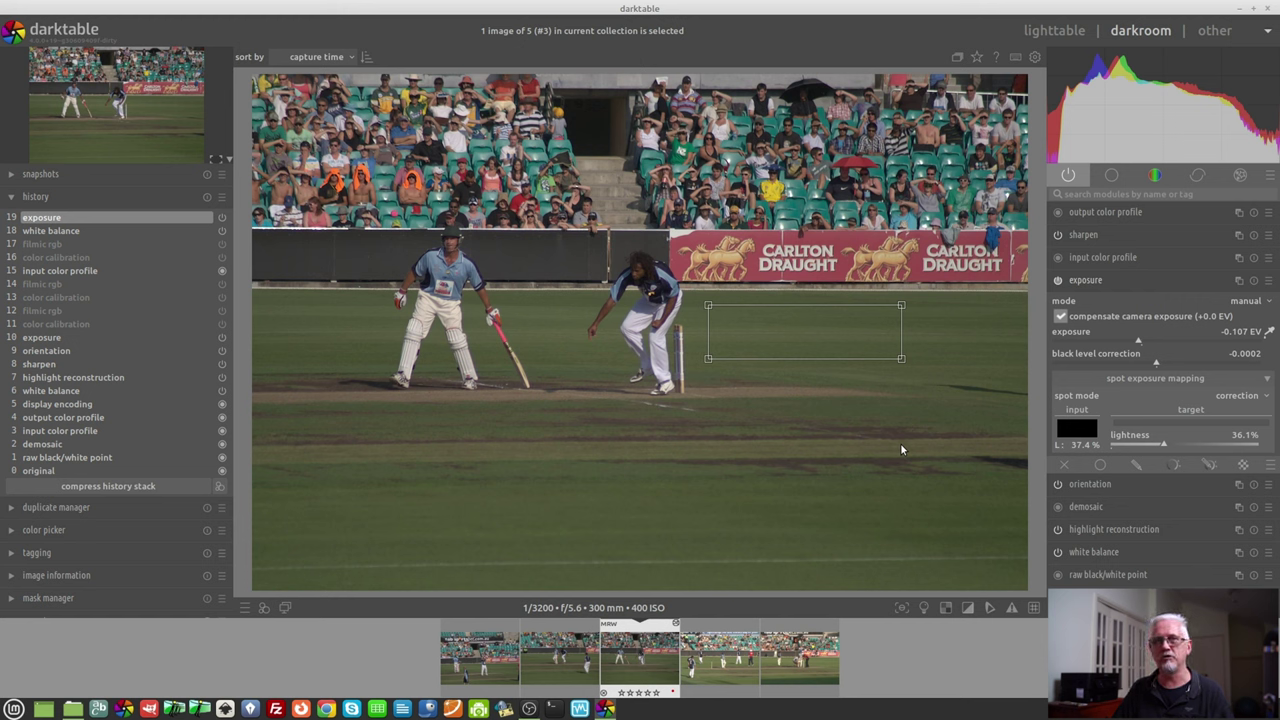
- Match the fourth photo's exposure to the target by sampling the grass between the number 8 player and the stumps
{"action": "left_click", "coordinate": [719, 668]}
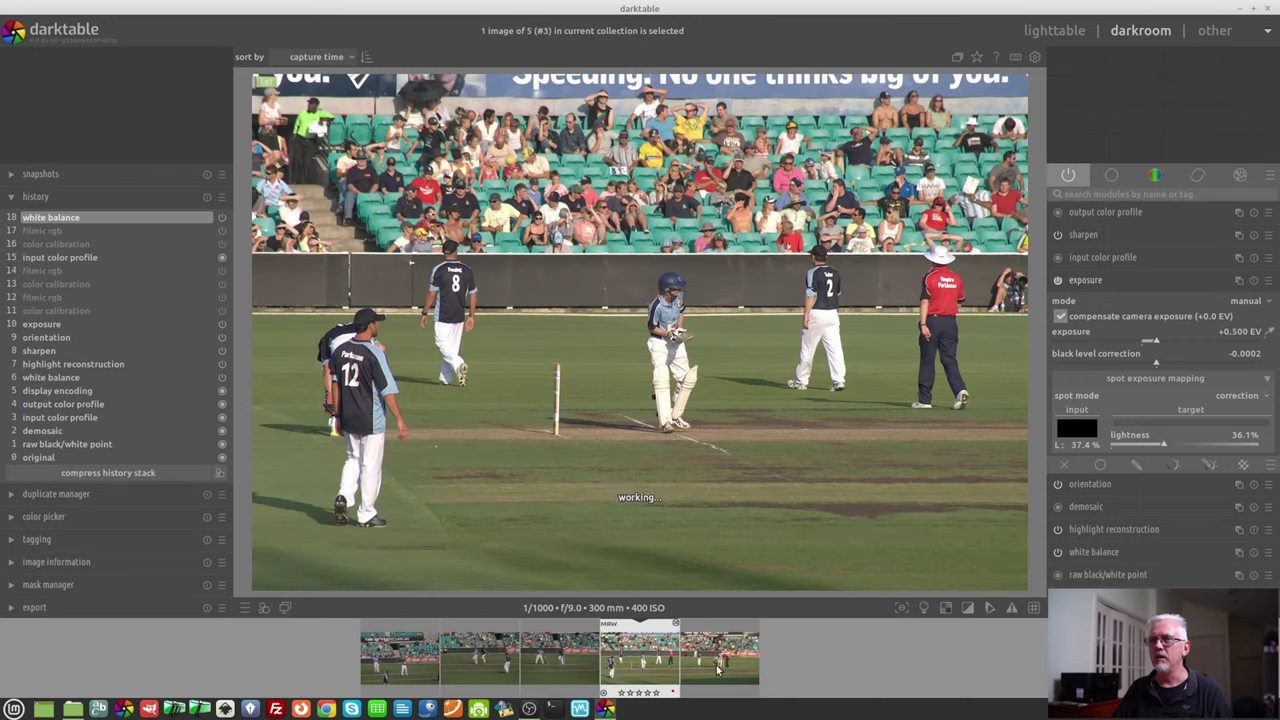
{"action": "left_click", "coordinate": [1268, 335]}
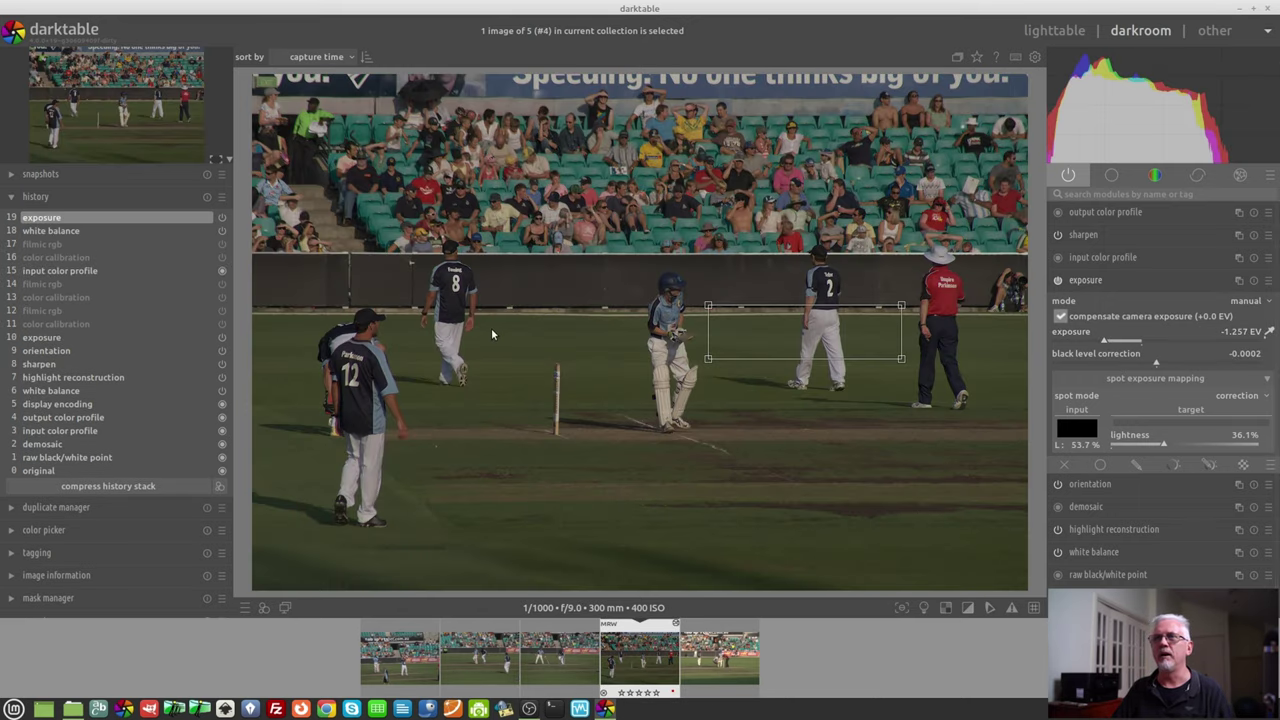
{"action": "left_click_drag", "start_coordinate": [484, 331], "coordinate": [536, 398]}
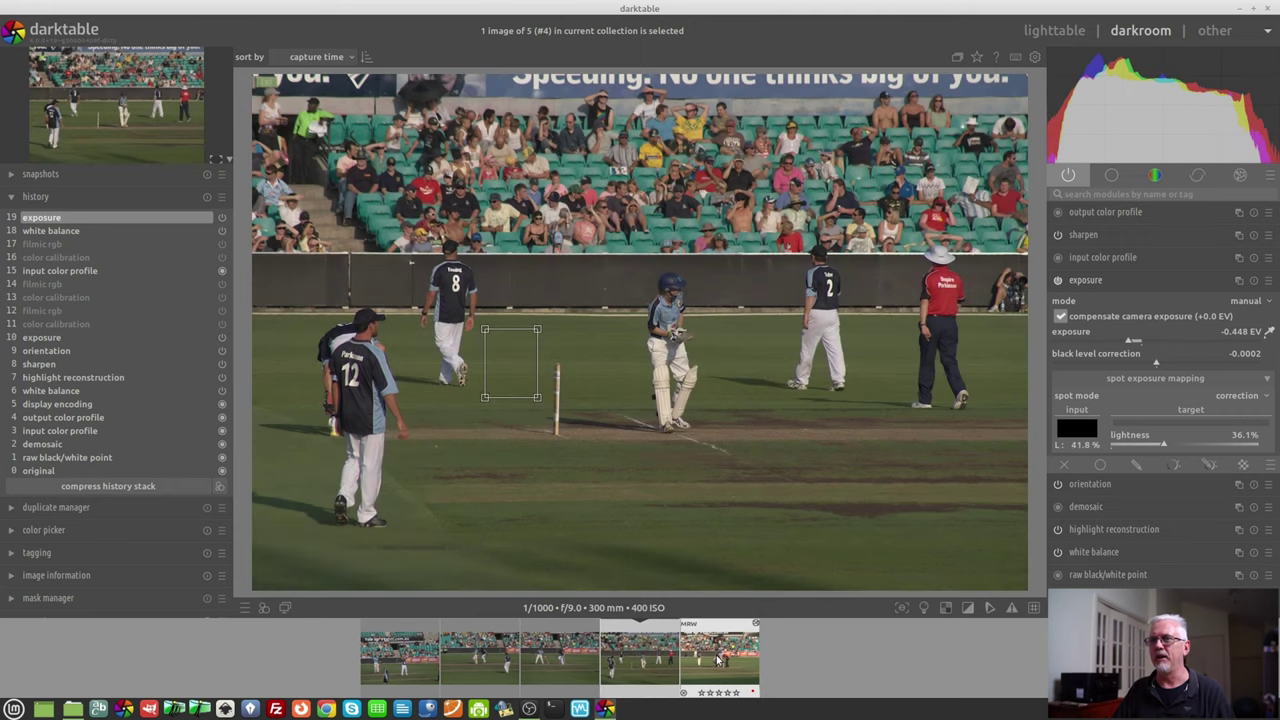
- Match the fifth photo's exposure by sampling the grass right of the red-shirted umpire, then collapse the exposure module and return to the lighttable
{"action": "left_click", "coordinate": [716, 660]}
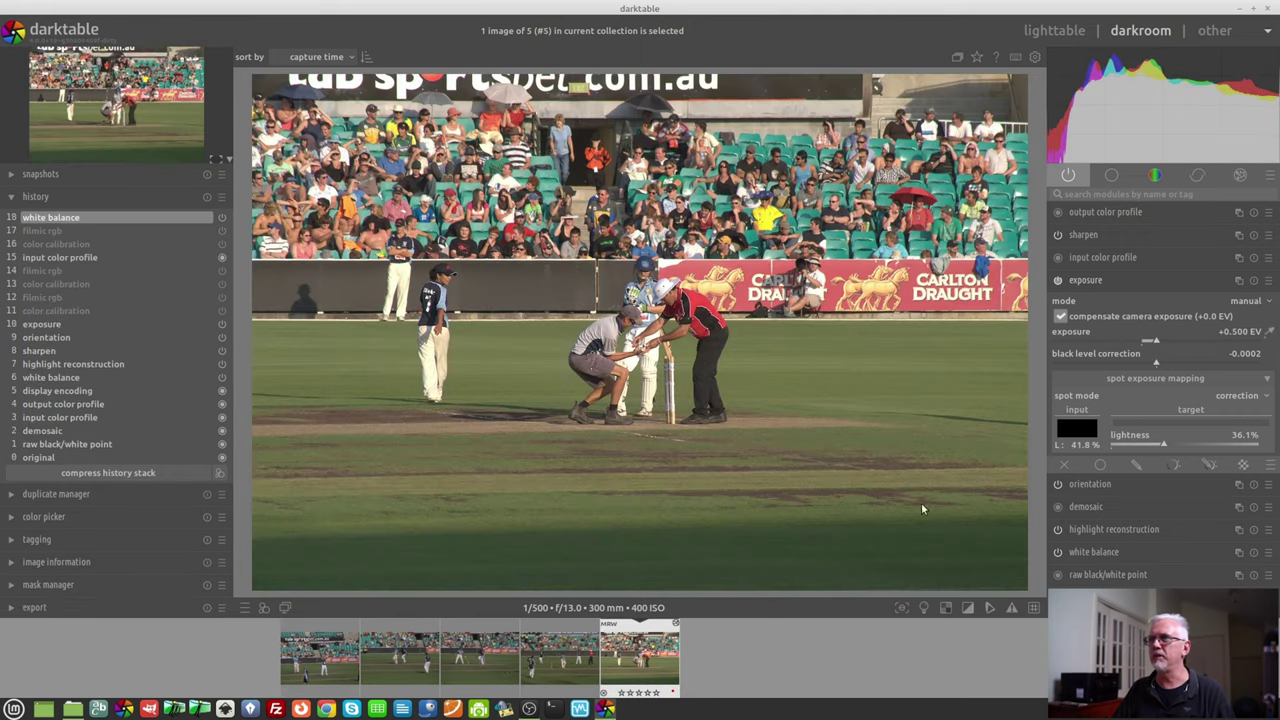
{"action": "left_click", "coordinate": [1270, 335]}
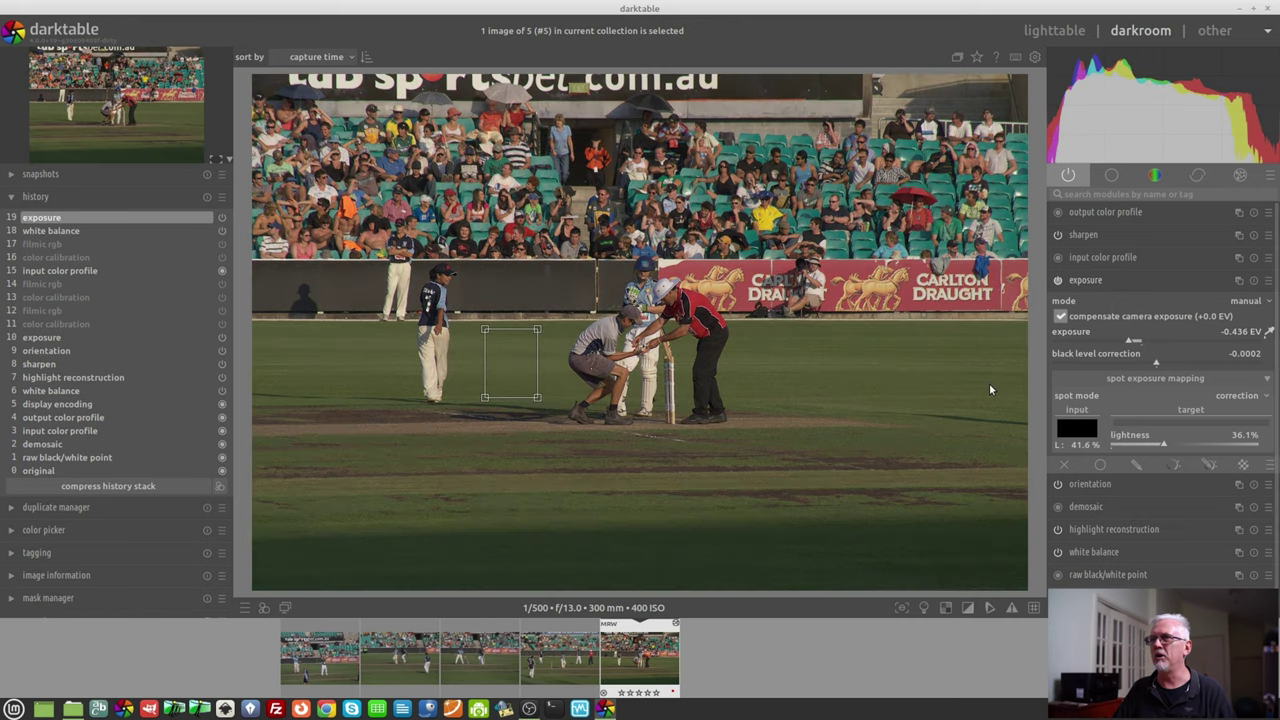
{"action": "left_click_drag", "start_coordinate": [760, 330], "coordinate": [923, 389]}
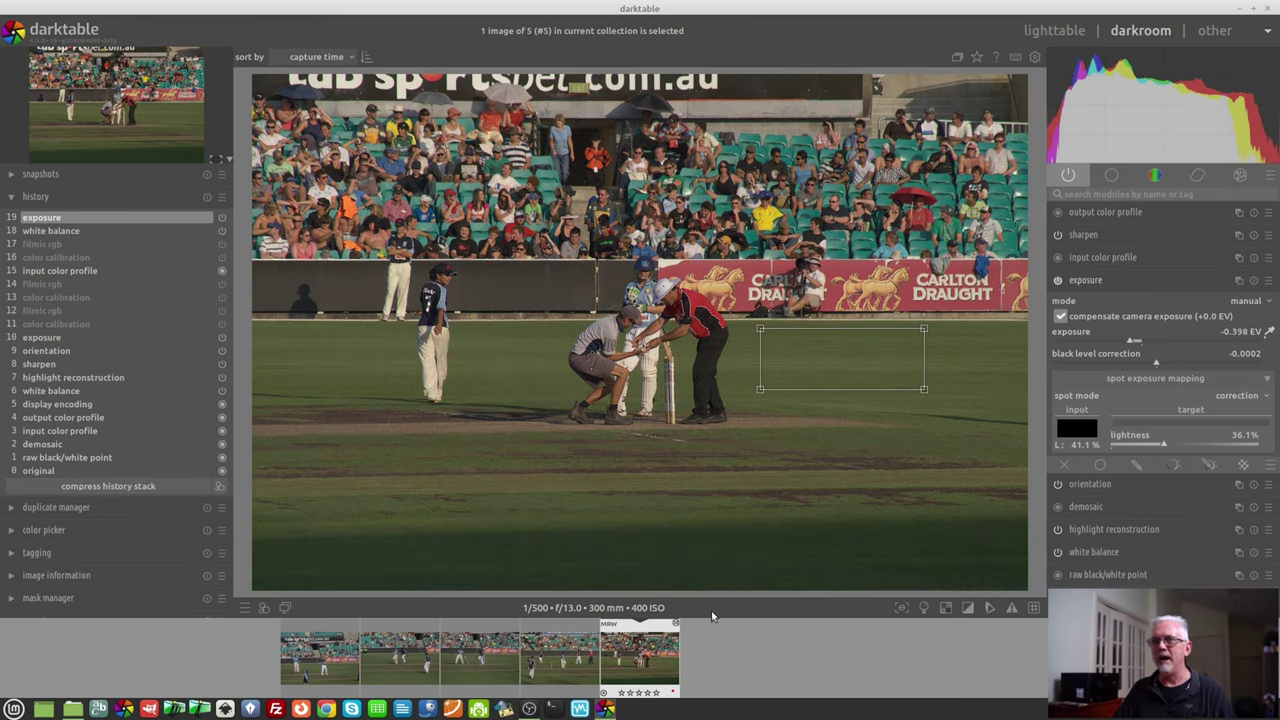
{"action": "left_click", "coordinate": [1143, 279]}
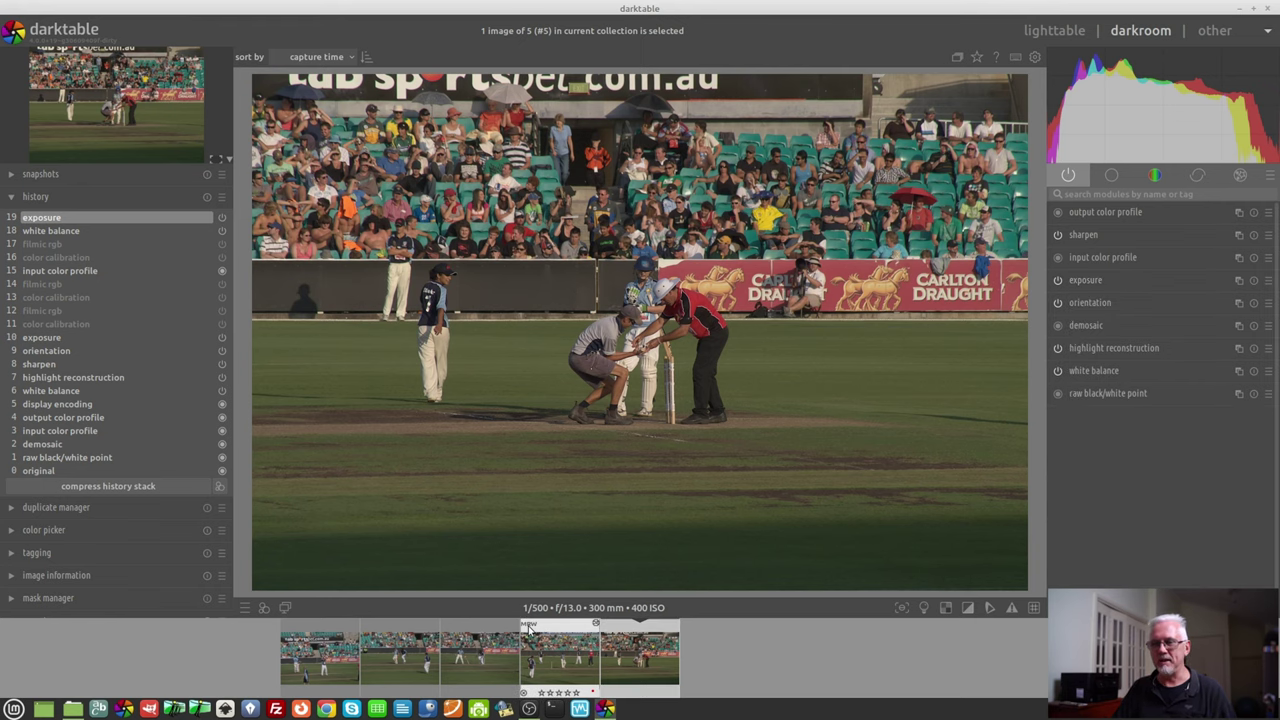
{"action": "key", "text": "l"}
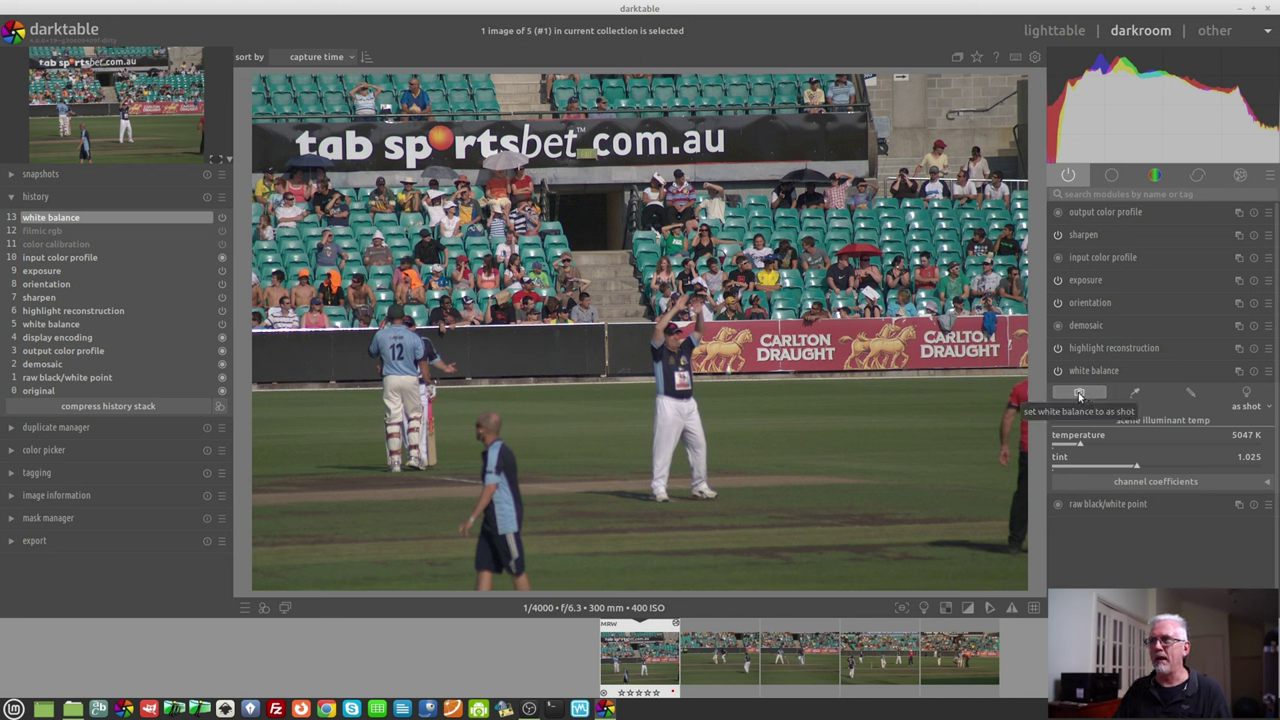
- Set the first photo's white balance to camera reference and copy only the white balance from its history stack in the lighttable
{"action": "left_click", "coordinate": [1247, 397]}
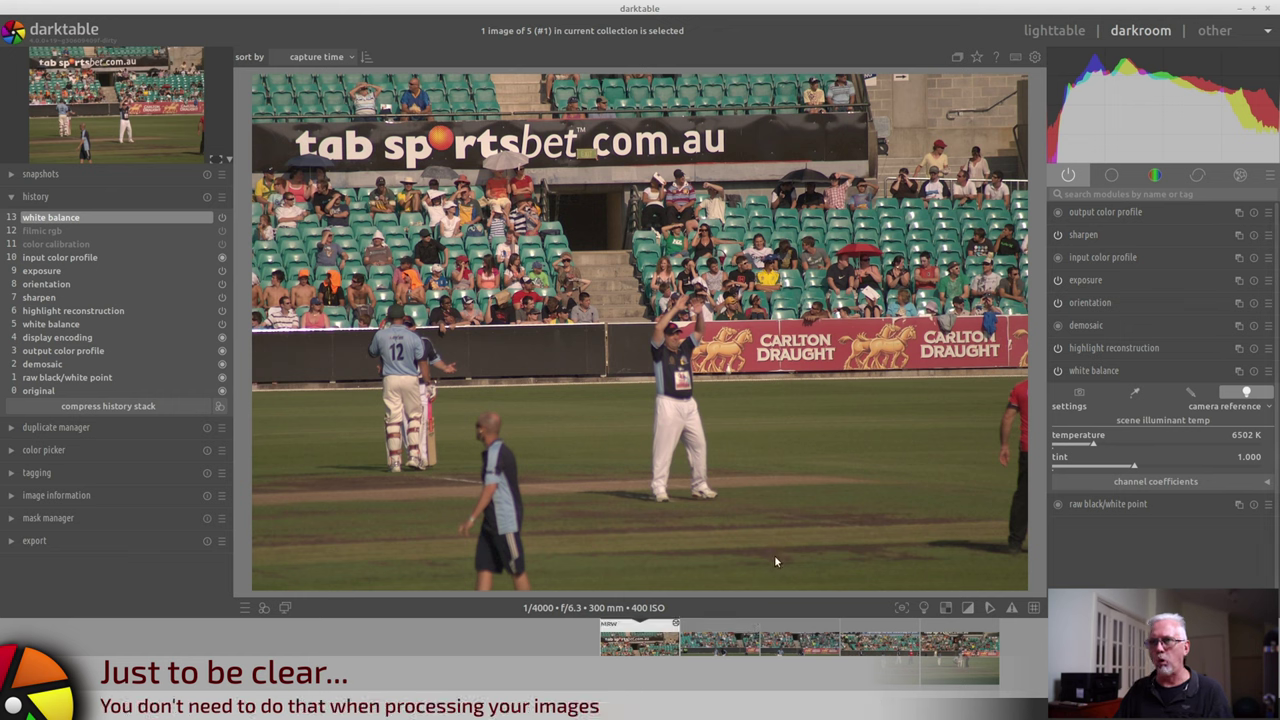
{"action": "key", "text": "l"}
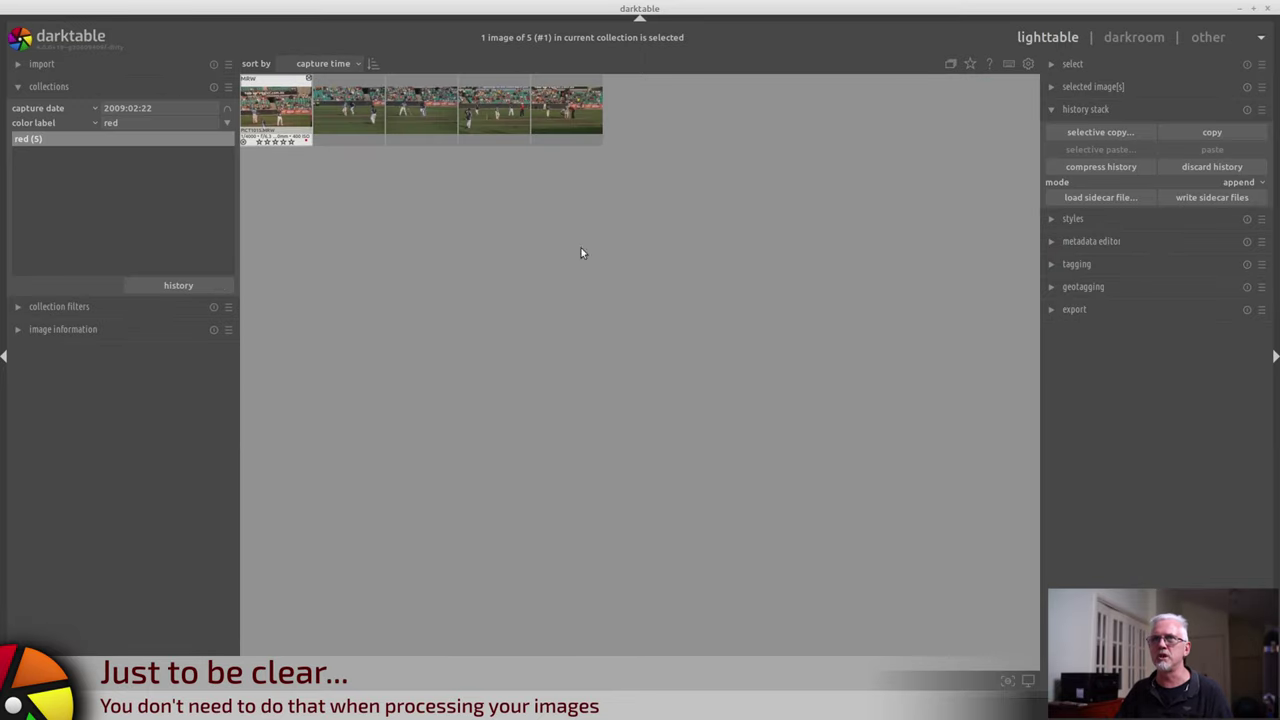
{"action": "left_click", "coordinate": [1093, 135]}
{"action": "left_click", "coordinate": [665, 522]}
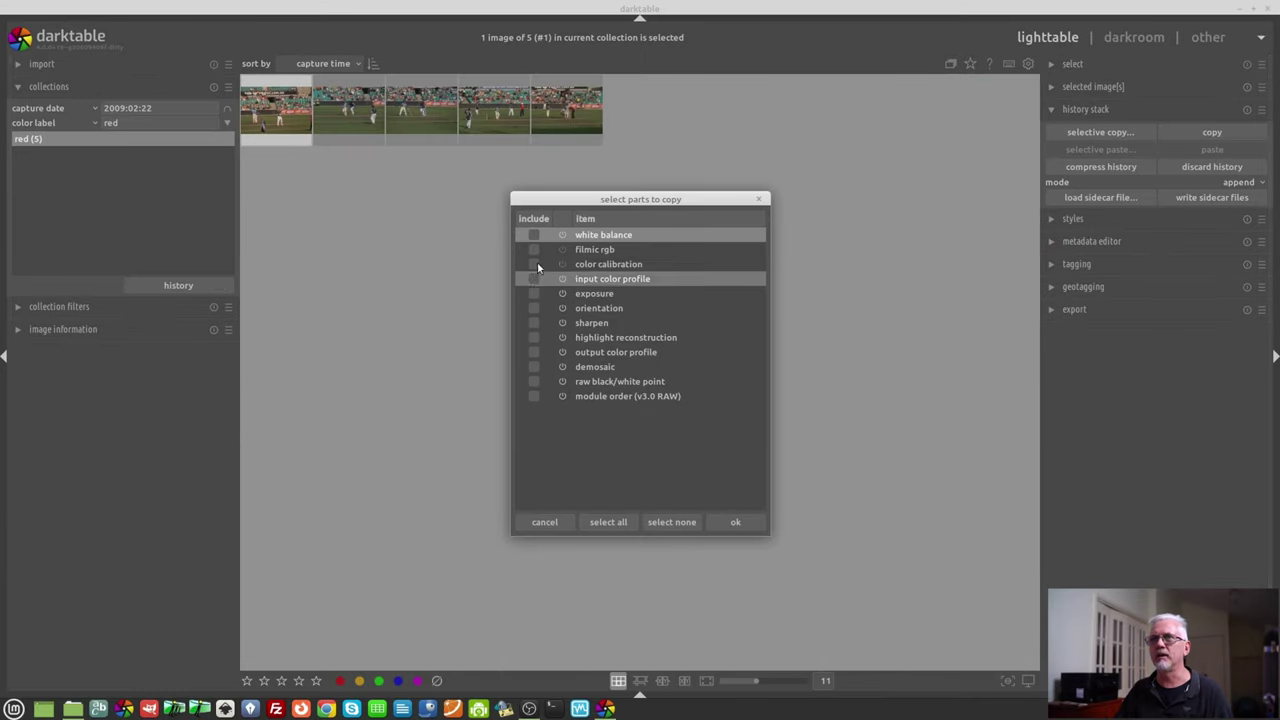
{"action": "left_click", "coordinate": [534, 234]}
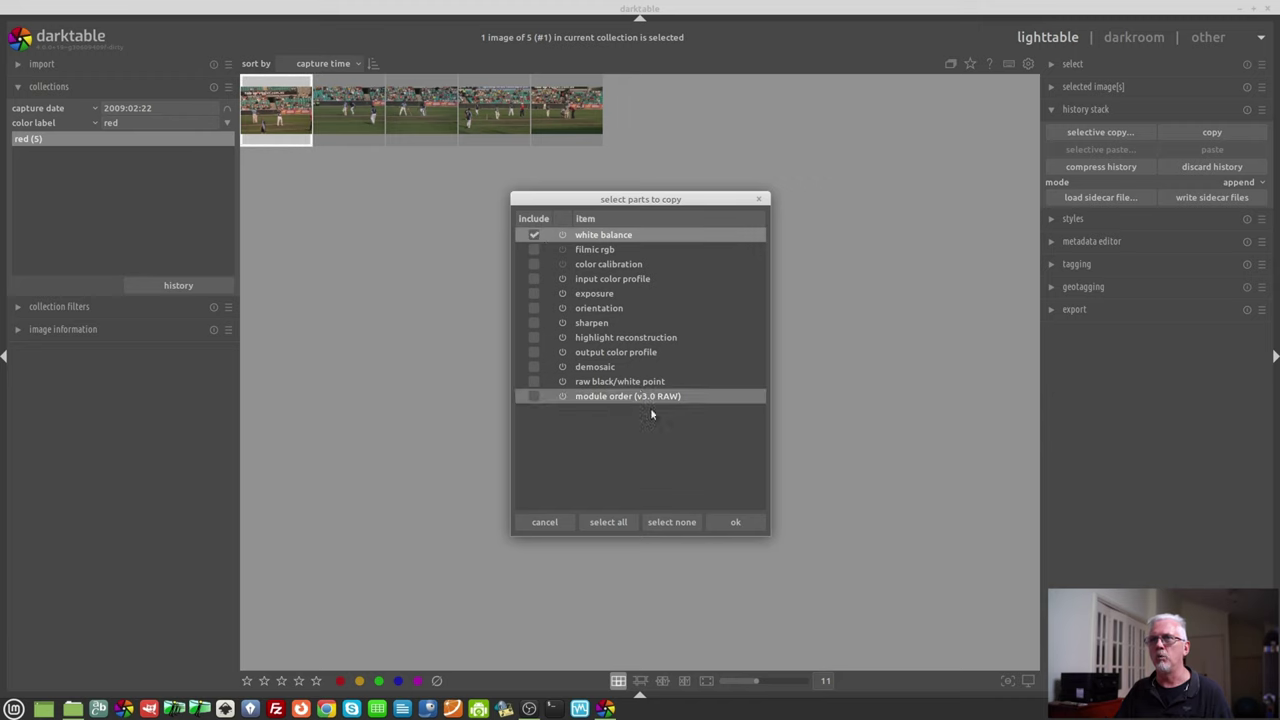
{"action": "left_click", "coordinate": [735, 522]}
- Invert the selection to the other four photos, paste the copied white balance onto them in overwrite mode, and clear the selection
{"action": "left_click", "coordinate": [1072, 64]}
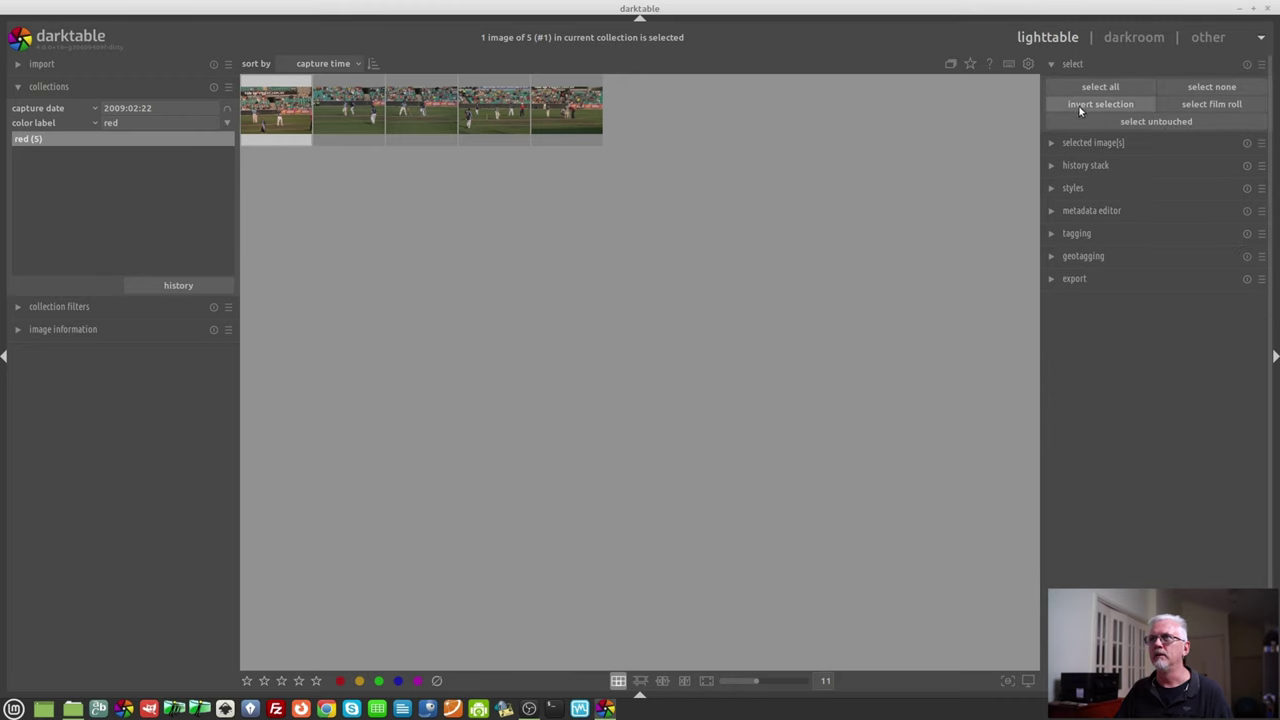
{"action": "left_click", "coordinate": [1090, 104]}
{"action": "left_click", "coordinate": [1094, 166]}
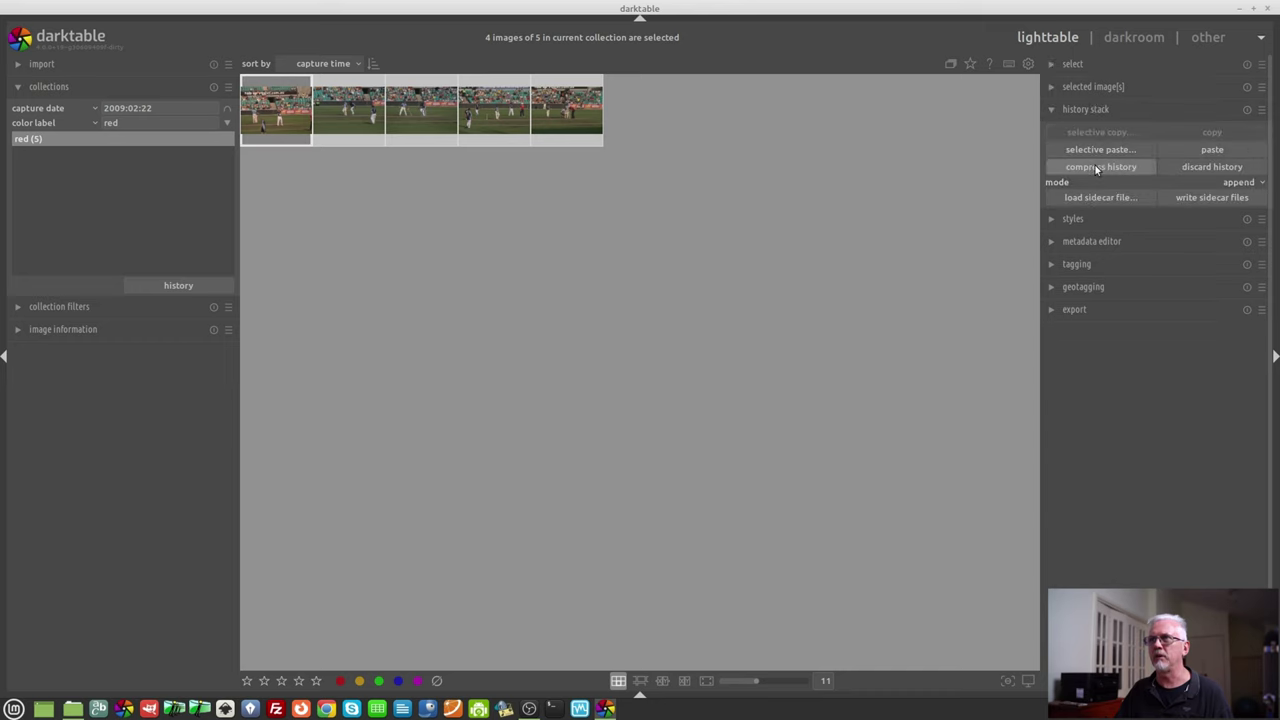
{"action": "left_click", "coordinate": [1236, 182]}
{"action": "left_click", "coordinate": [1236, 196]}
{"action": "left_click", "coordinate": [1207, 149]}
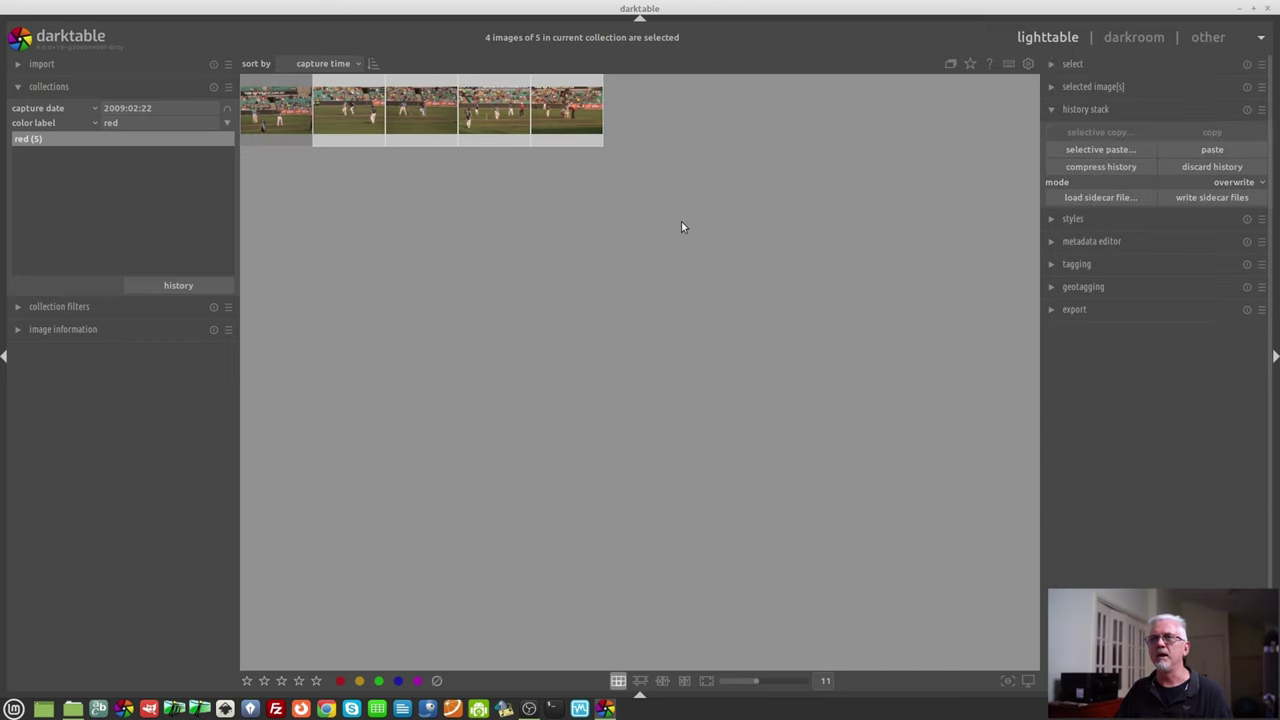
{"action": "left_click", "coordinate": [343, 173]}
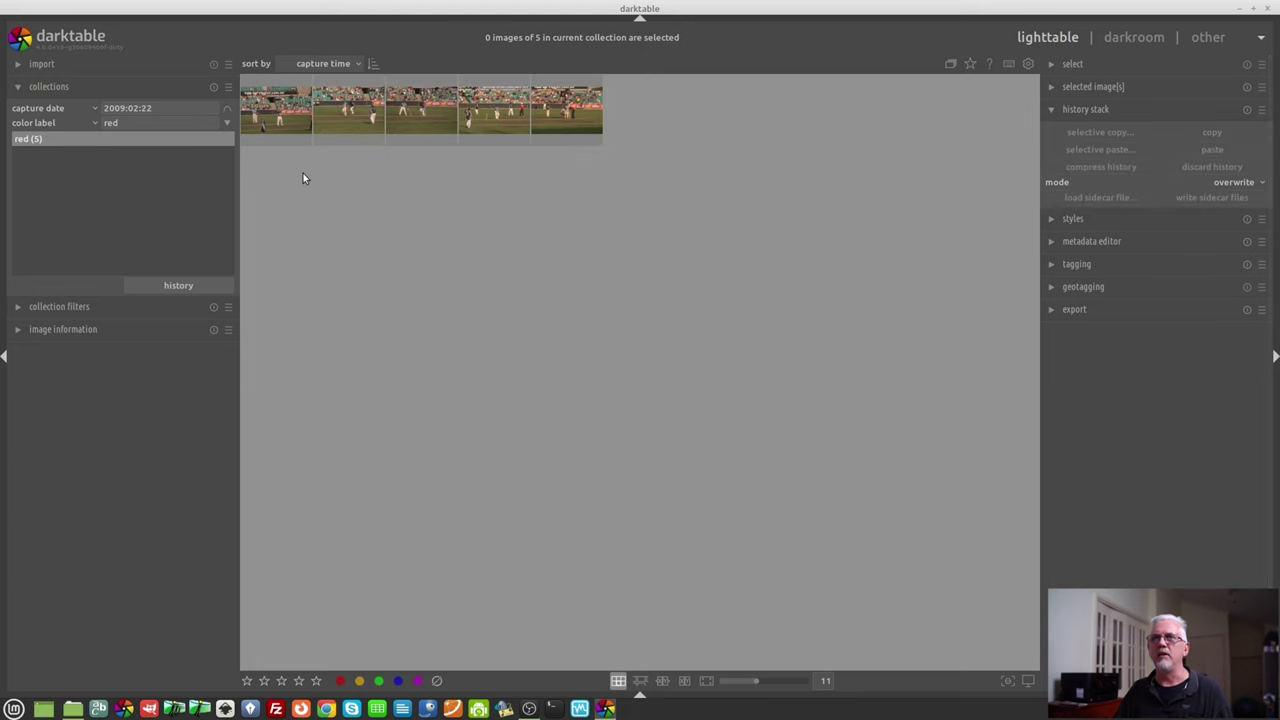
- Open the first photo in the darkroom, enable color calibration and expand its spot color mapping section
{"action": "double_click", "coordinate": [274, 115]}
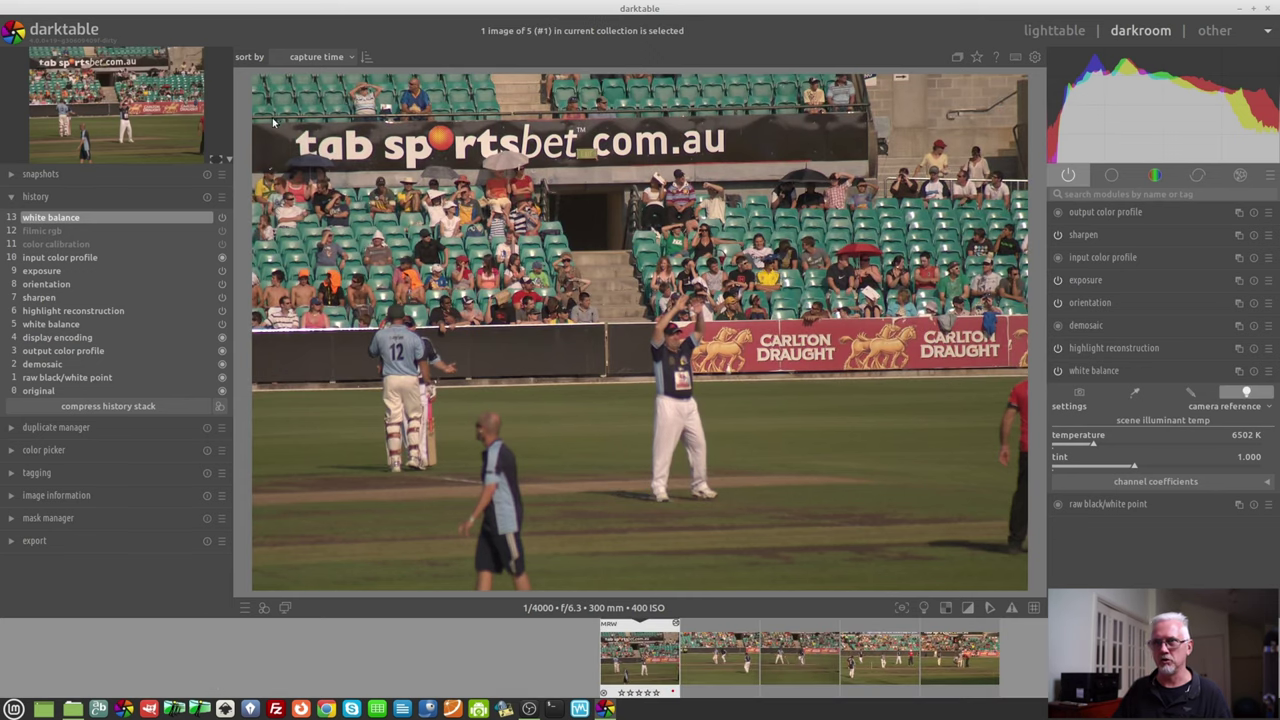
{"action": "left_click", "coordinate": [1155, 178]}
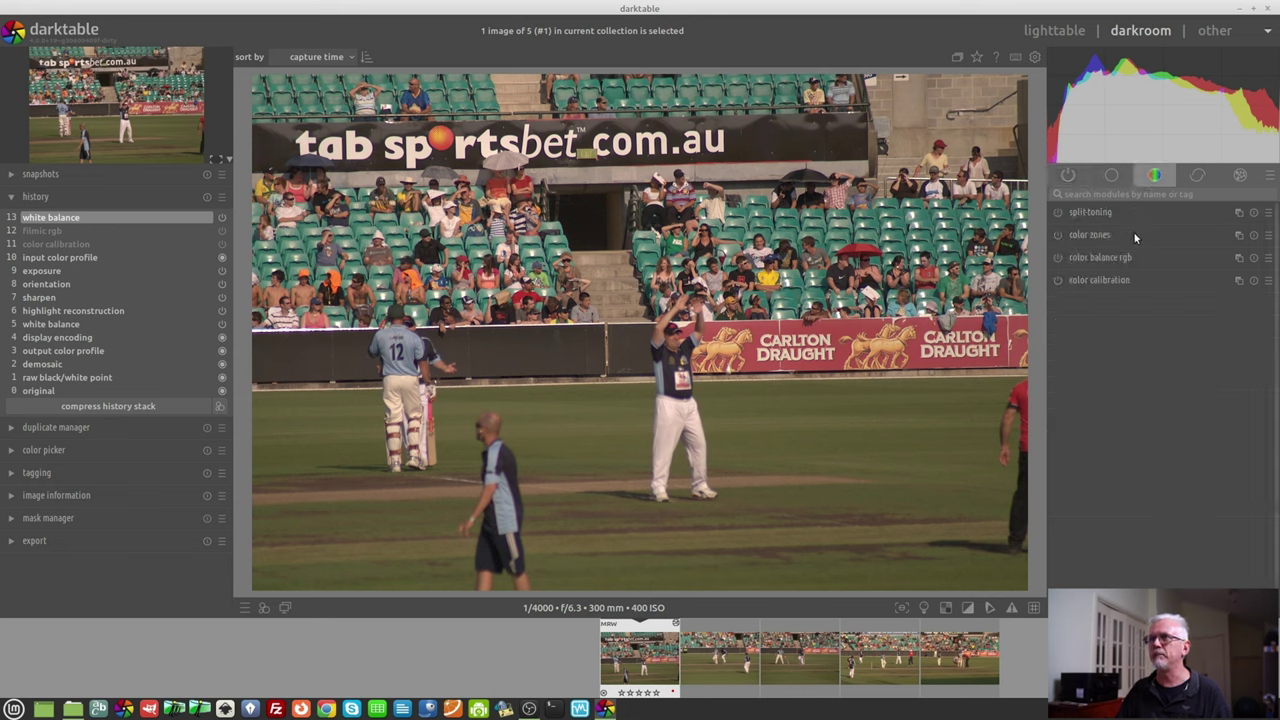
{"action": "left_click", "coordinate": [1092, 282]}
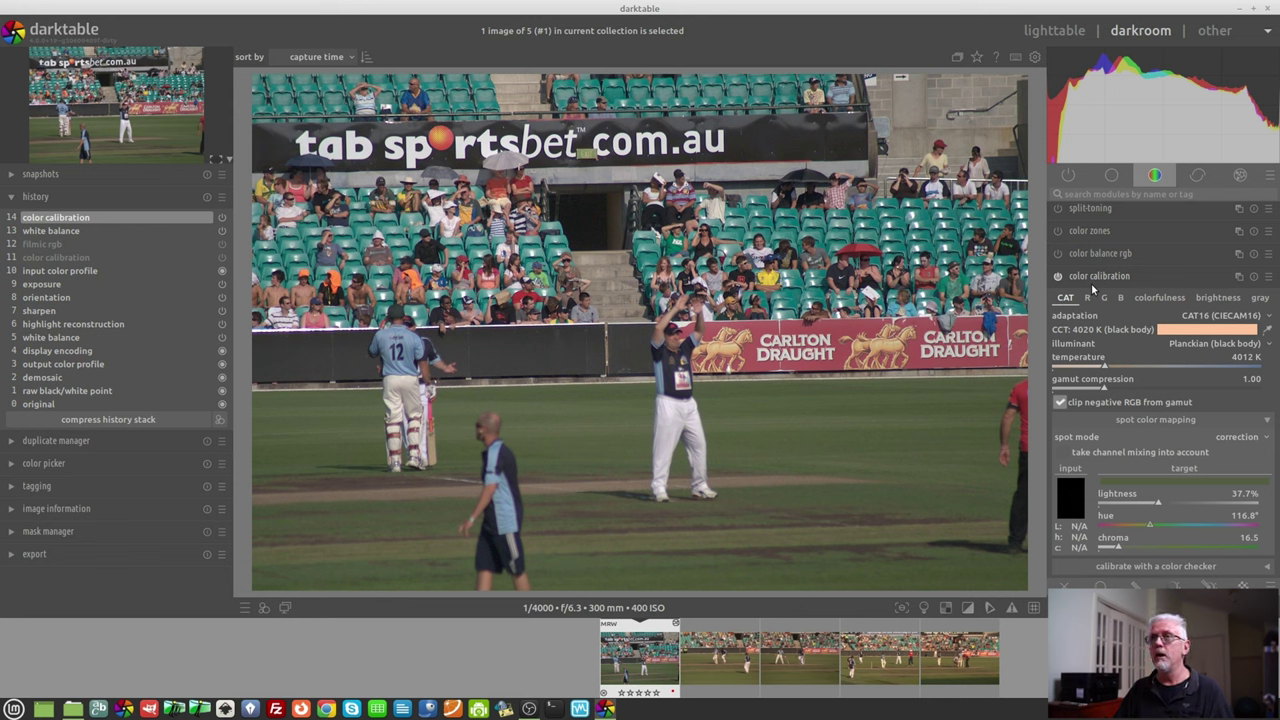
{"action": "left_click", "coordinate": [1165, 420]}
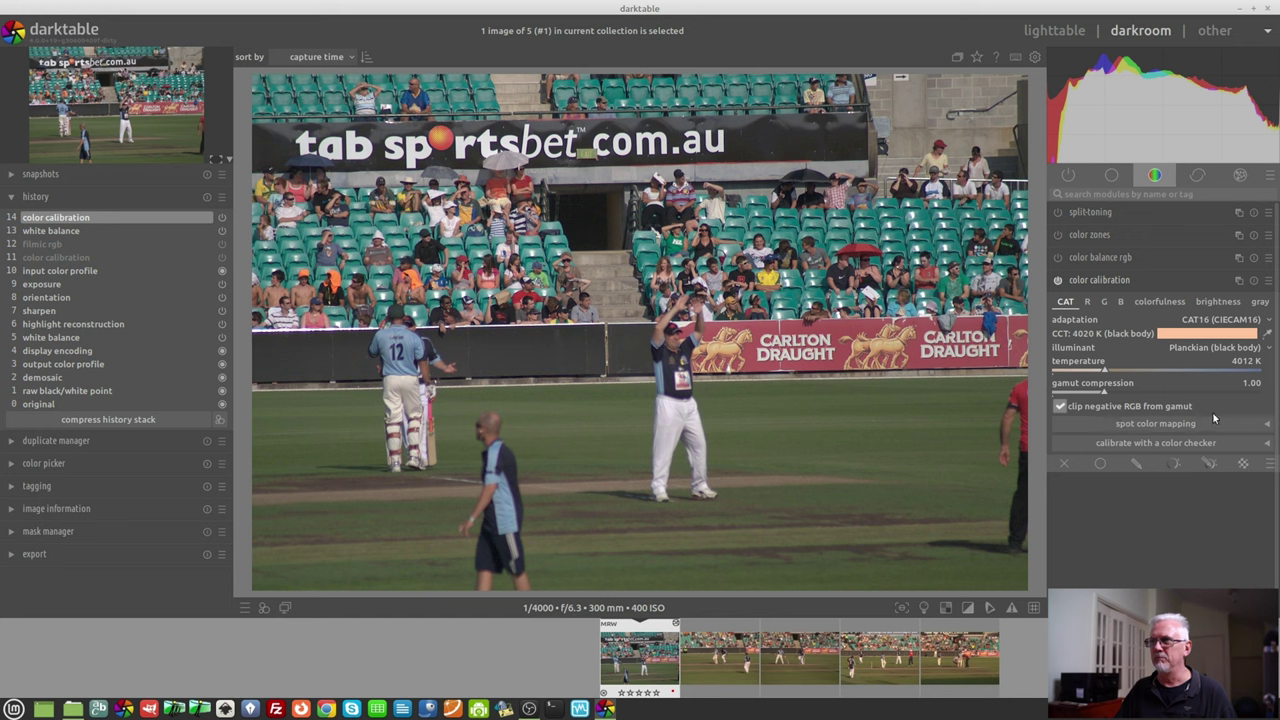
{"action": "left_click", "coordinate": [1158, 425]}
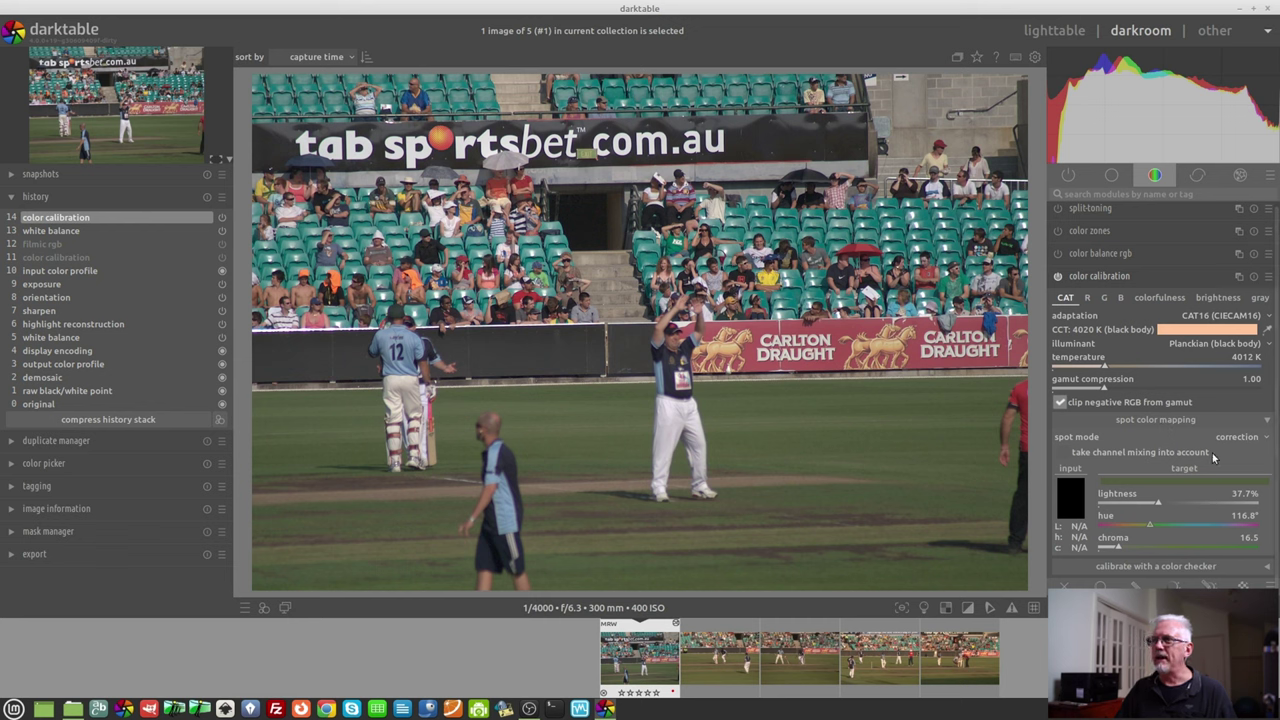
- Set spot color mapping to measure and sample a rectangle of grass beside the player with raised arms in the first photo
{"action": "left_click", "coordinate": [1236, 438]}
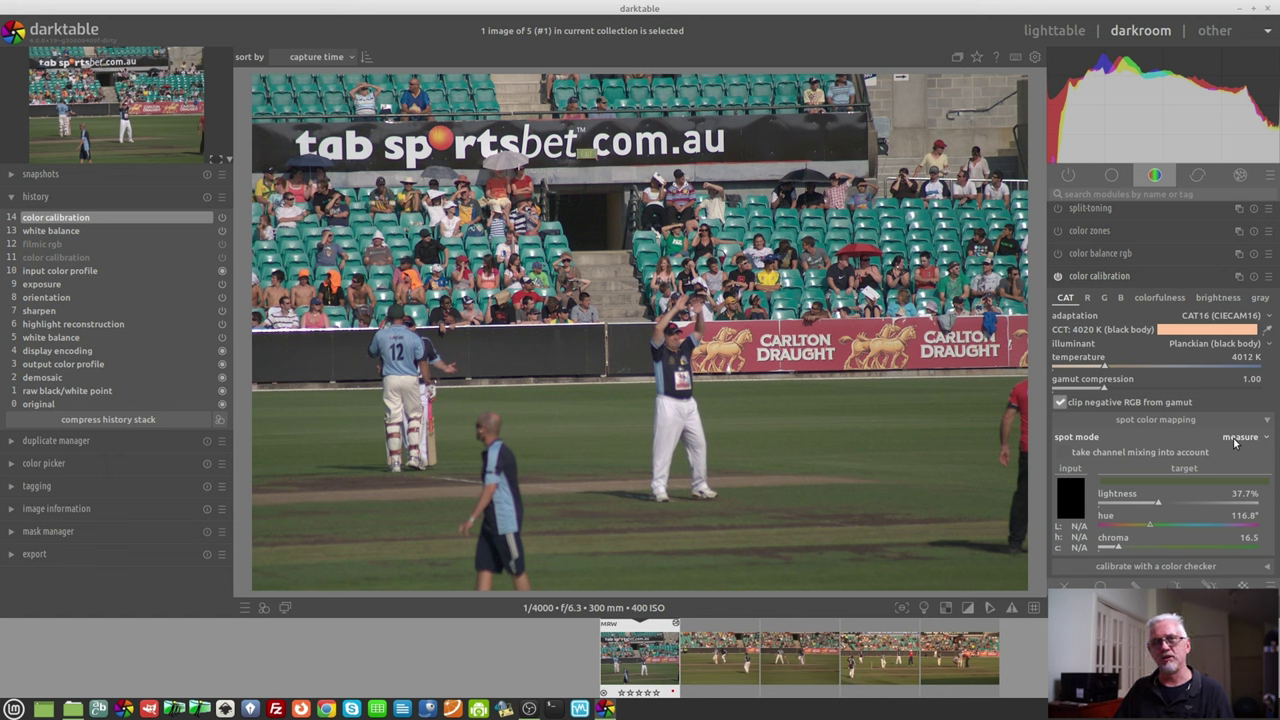
{"action": "left_click", "coordinate": [1267, 331]}
{"action": "left_click_drag", "start_coordinate": [720, 390], "coordinate": [930, 452]}
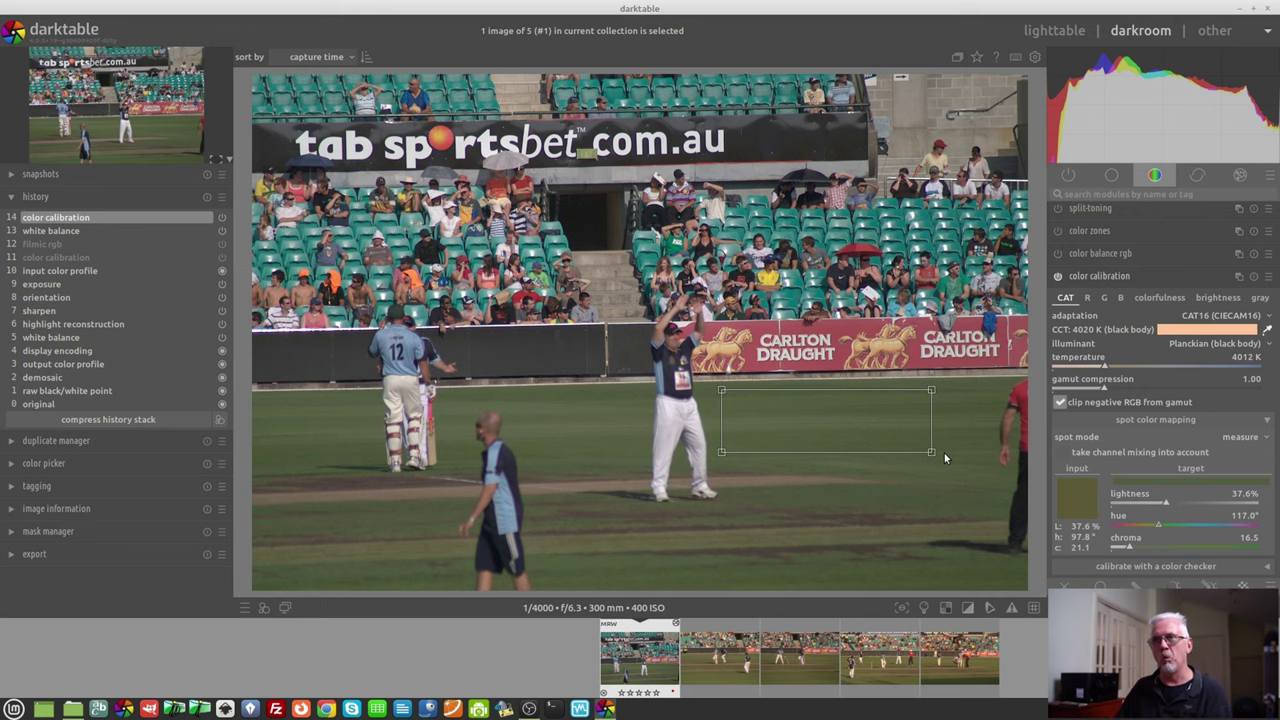
- Switch spot color mapping to correction on the second photo and match its color by sampling the grass to the left of the batsman
{"action": "left_click", "coordinate": [707, 677]}
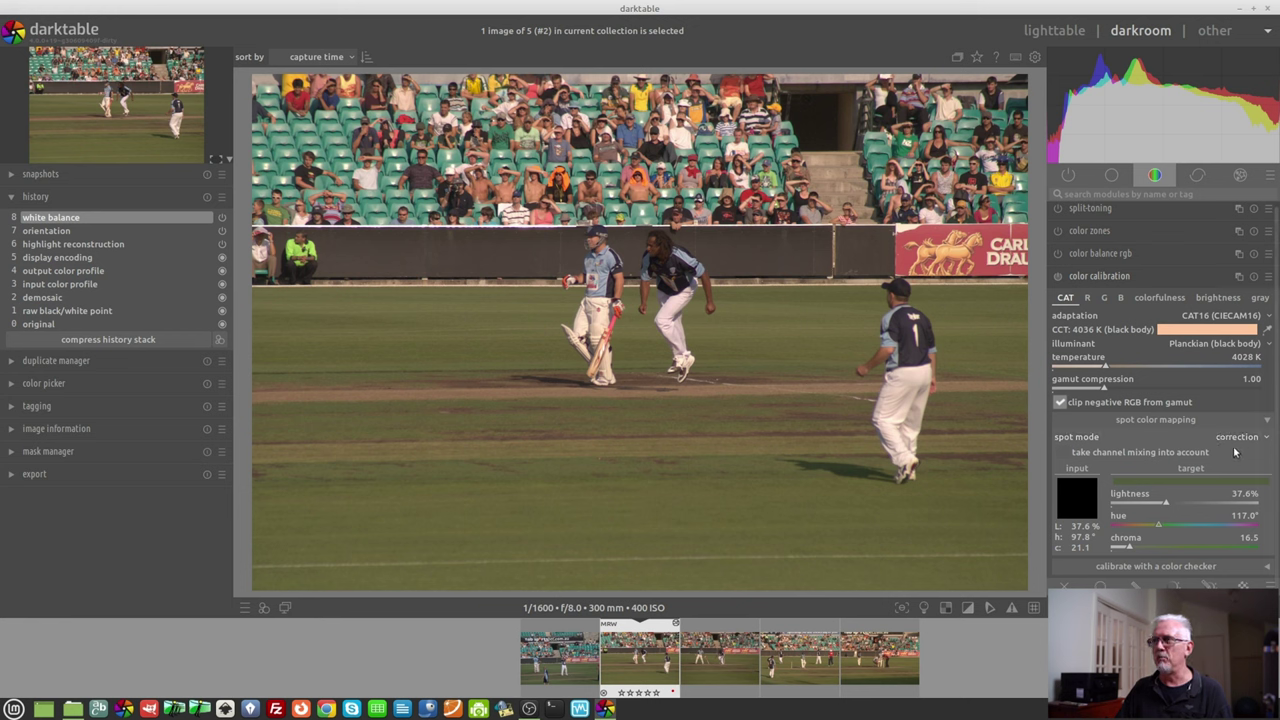
{"action": "left_click", "coordinate": [1267, 332]}
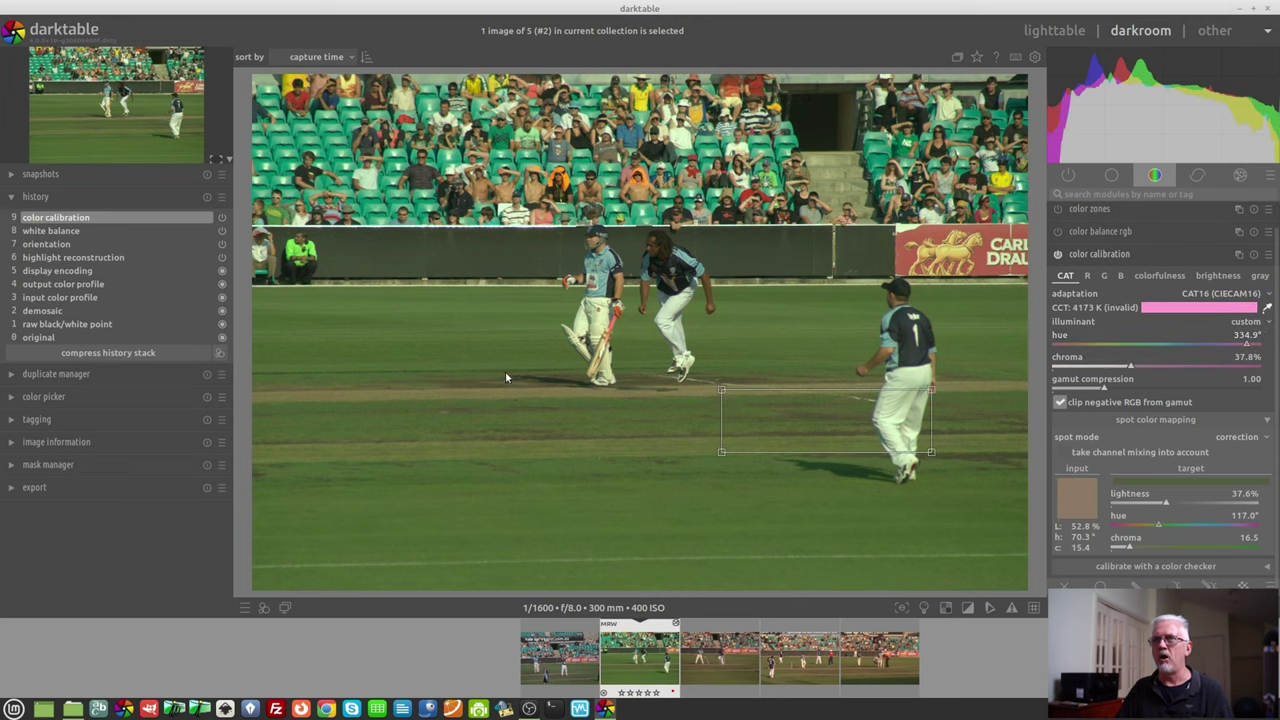
{"action": "left_click_drag", "start_coordinate": [297, 291], "coordinate": [498, 352]}
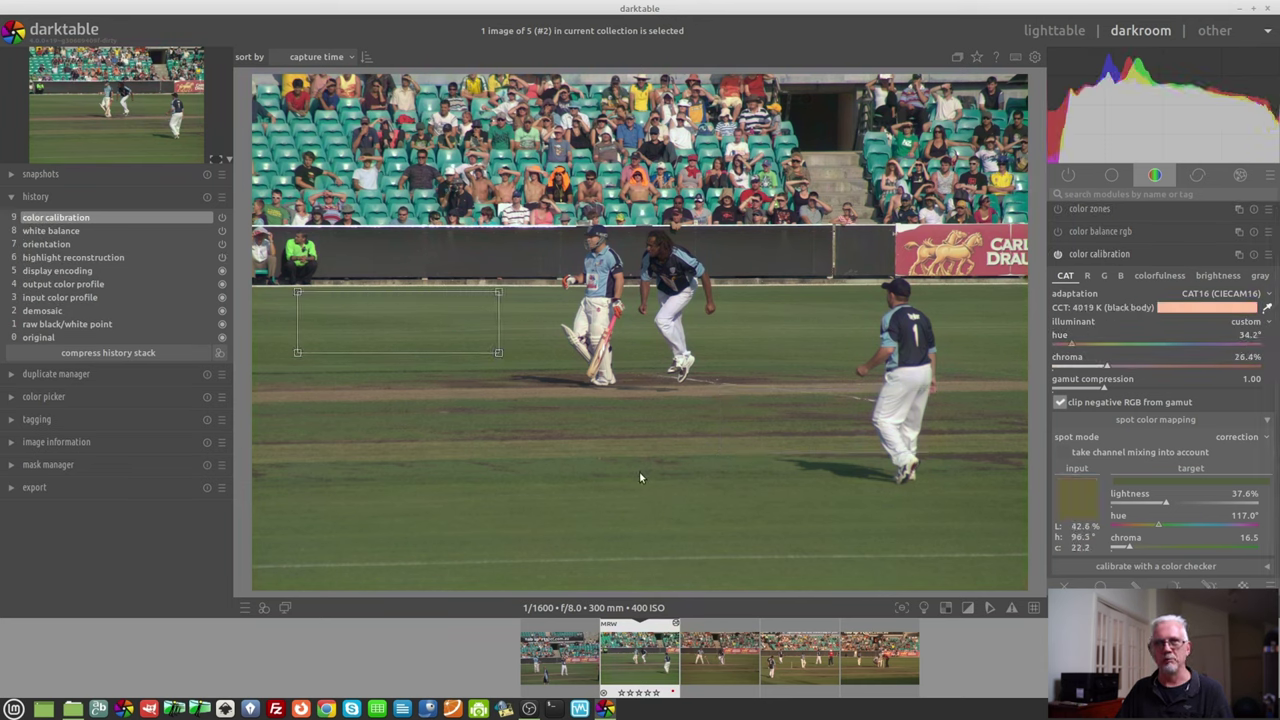
- Match the third photo's color by sampling the grass right of the stumps, and the fourth's by sampling between player 8 and the stumps
{"action": "left_click", "coordinate": [725, 671]}
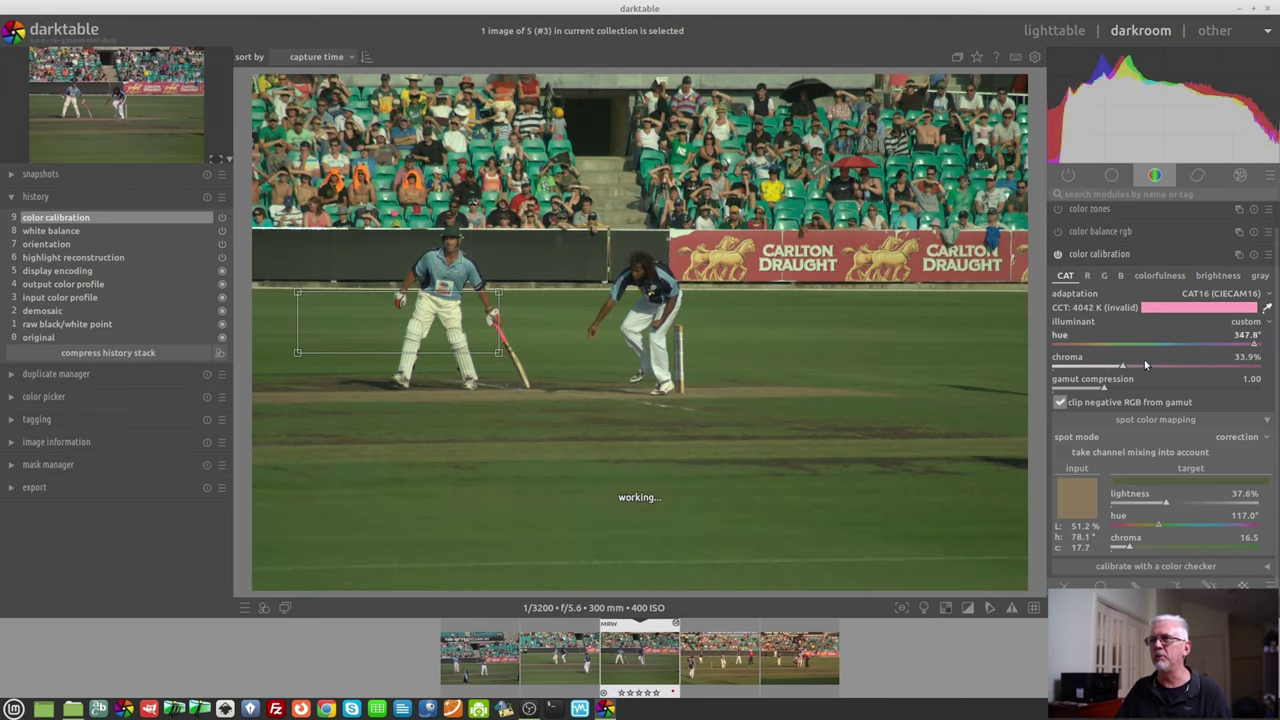
{"action": "left_click_drag", "start_coordinate": [704, 301], "coordinate": [909, 364]}
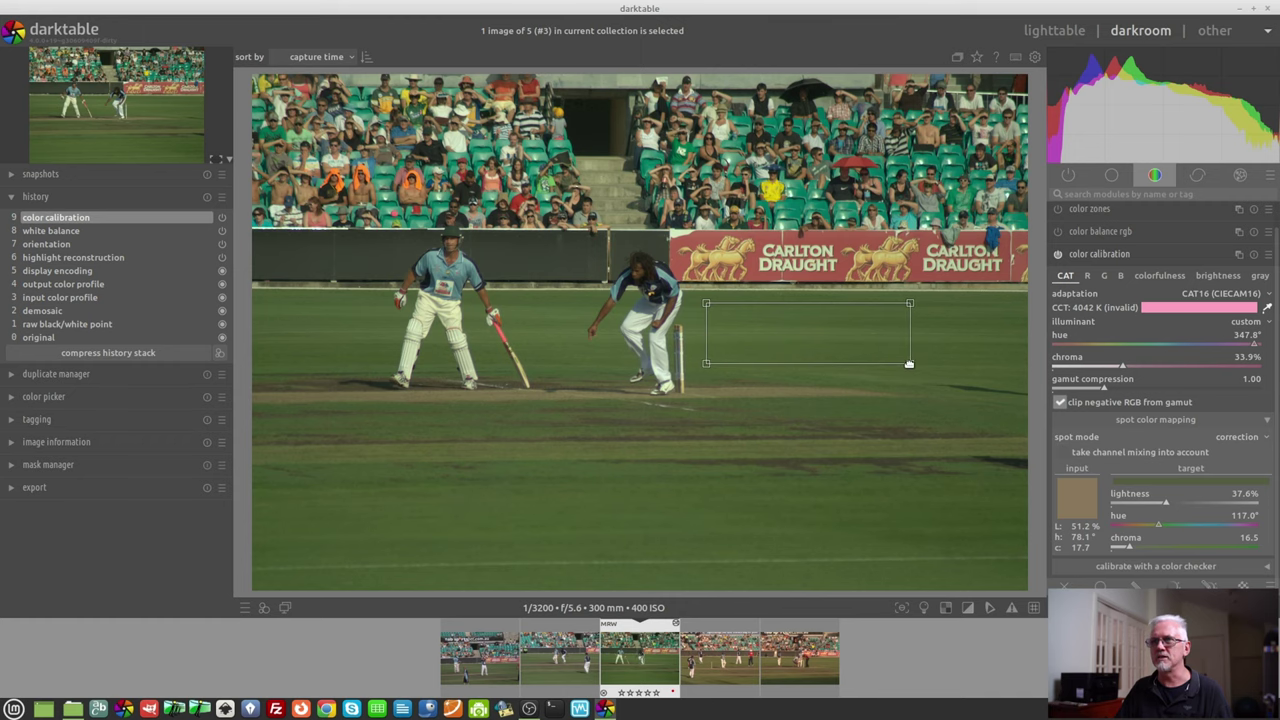
{"action": "key", "text": "space"}
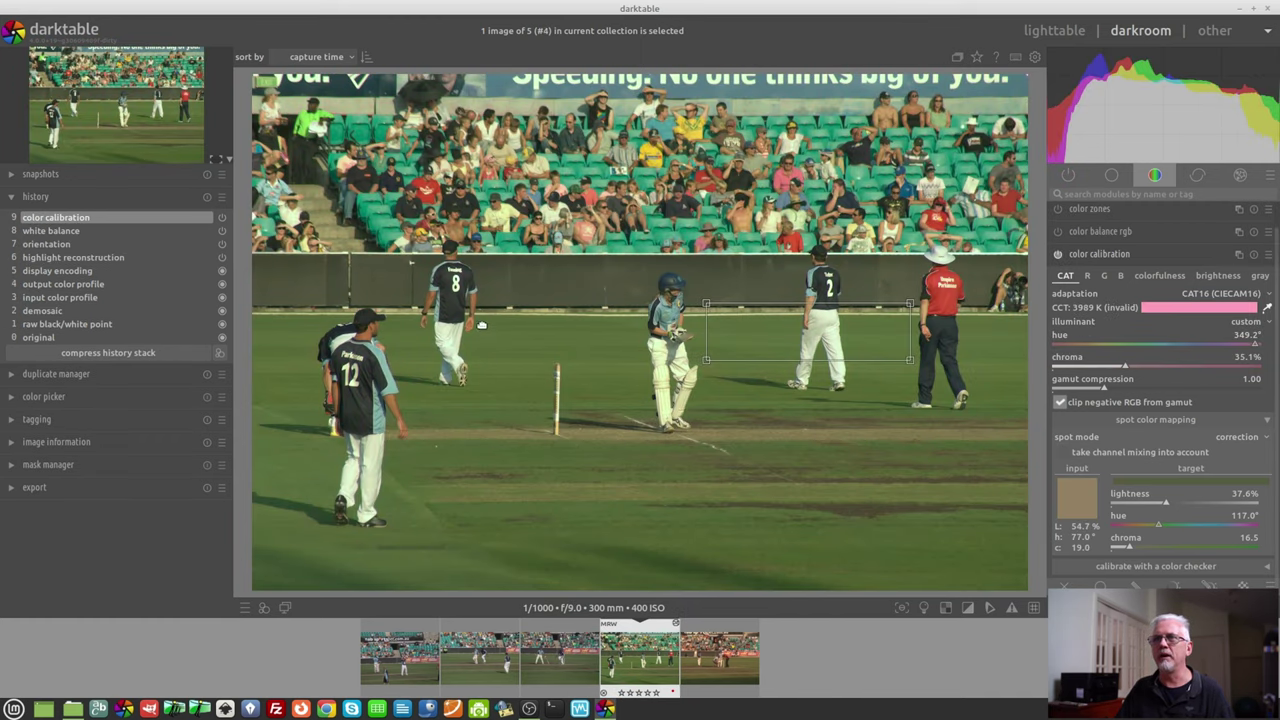
{"action": "left_click_drag", "start_coordinate": [481, 325], "coordinate": [535, 400]}
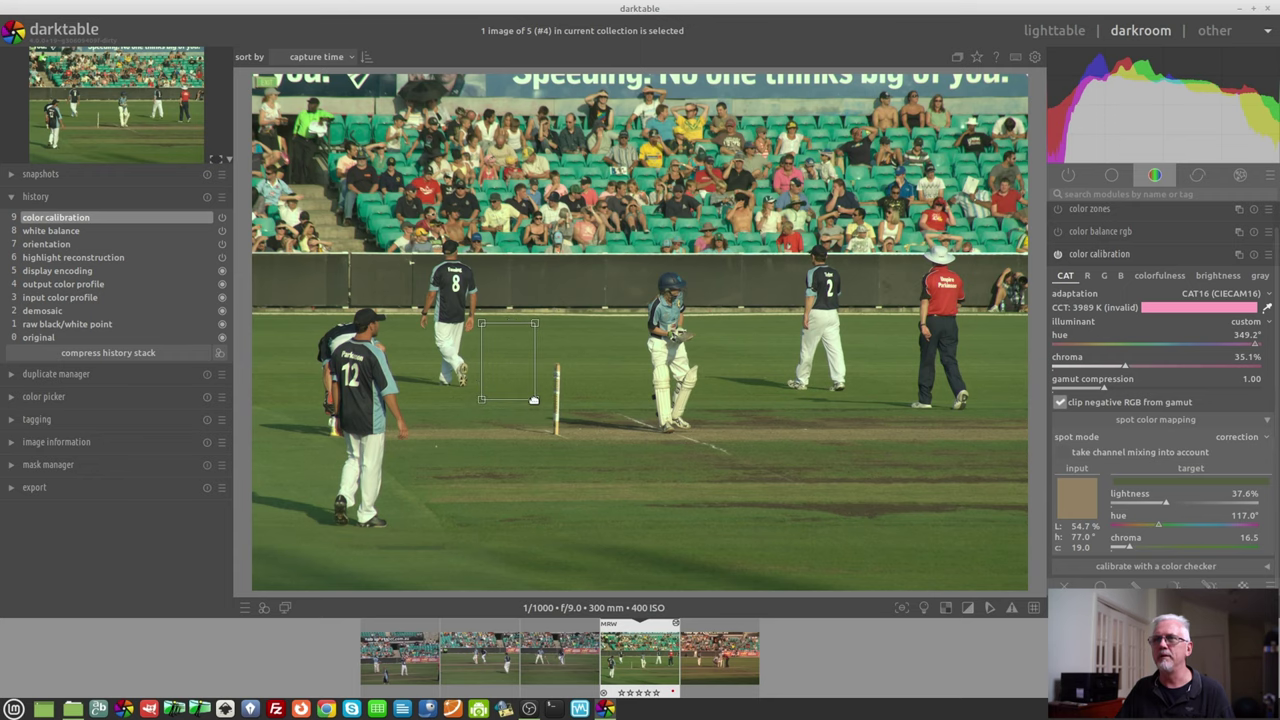
- Match the fifth photo's color by sampling the grass to the right of the red-shirted umpire, and return to the lighttable
{"action": "left_click", "coordinate": [745, 660]}
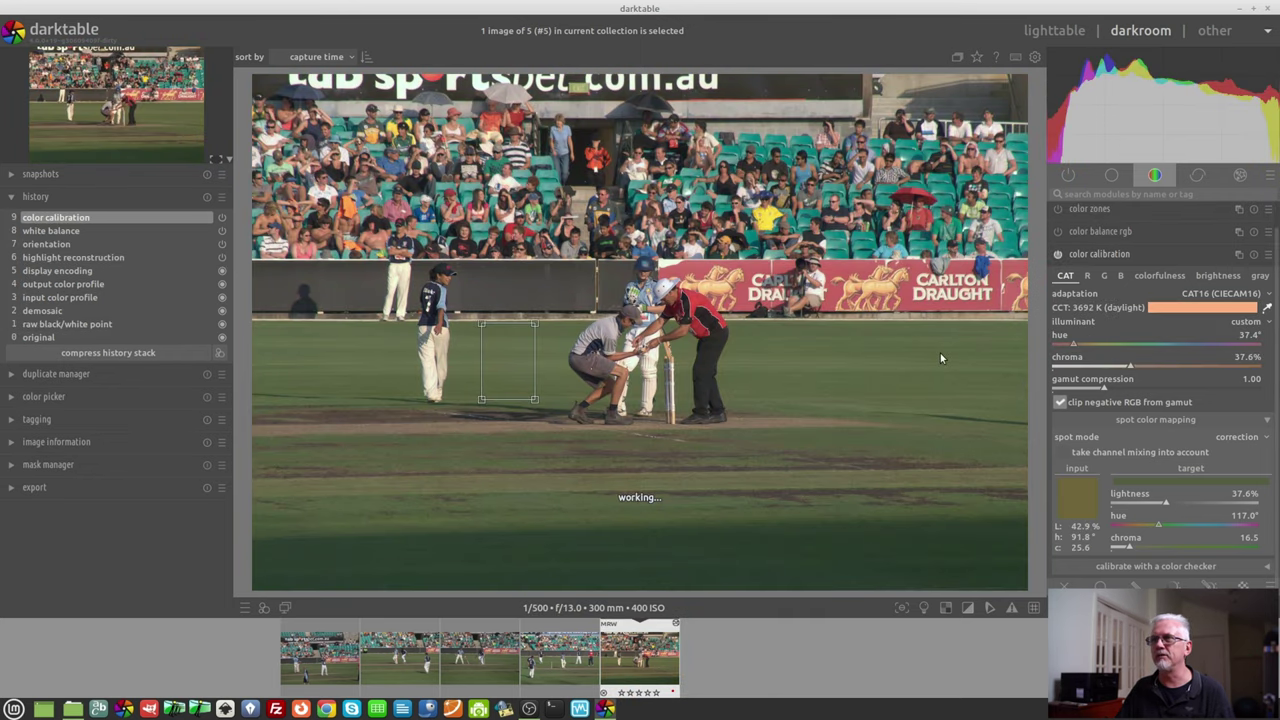
{"action": "left_click_drag", "start_coordinate": [752, 332], "coordinate": [924, 388]}
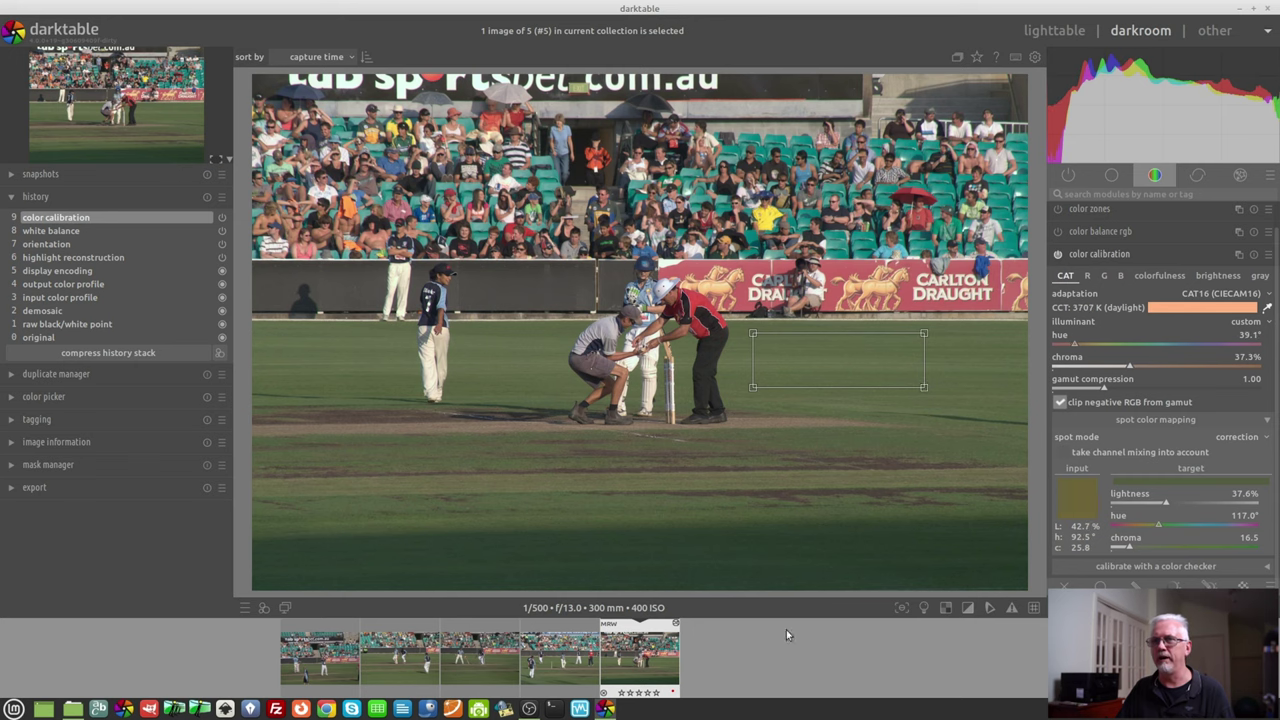
{"action": "key", "text": "l"}
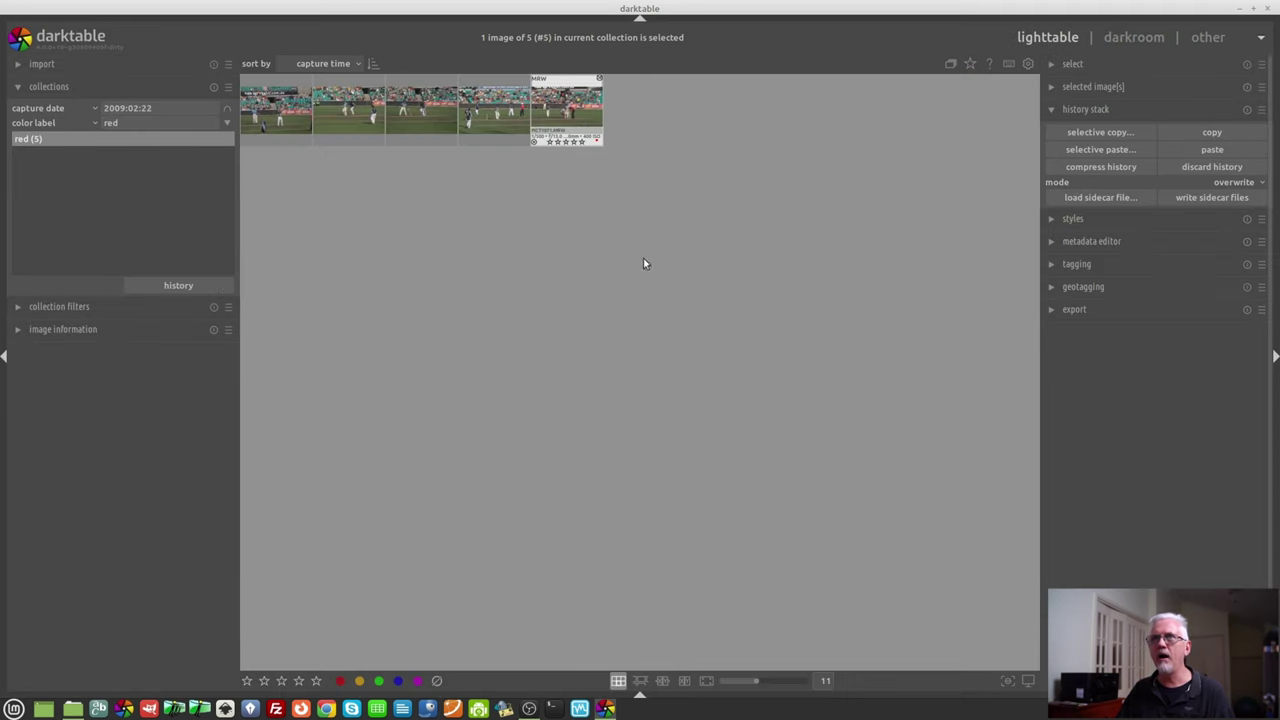